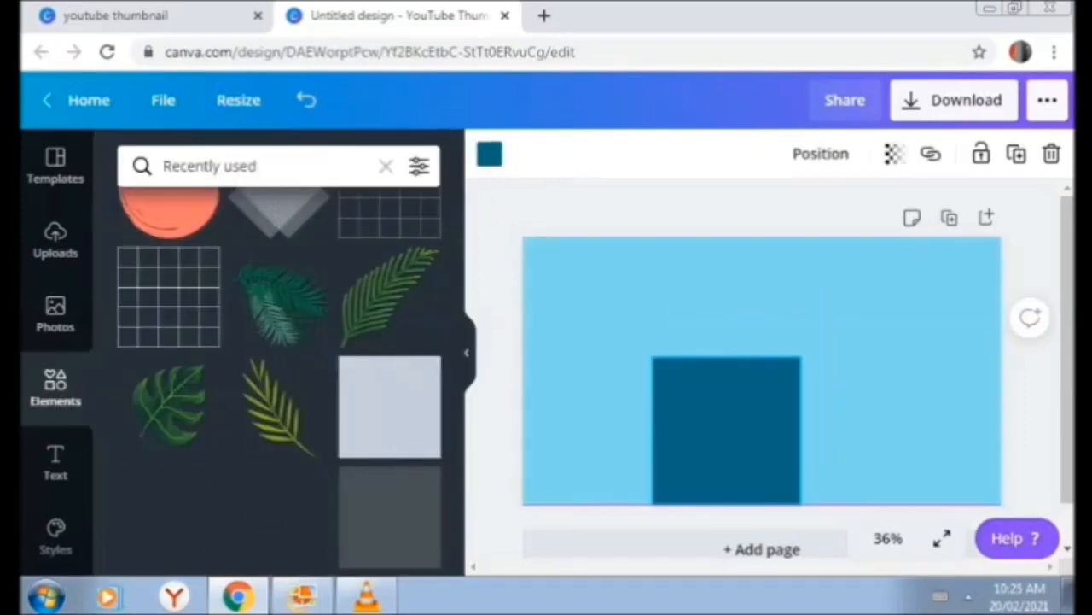
- Stretch the dark blue square into a strip about 313 high across the bottom of the page and recolour it green
left_click_drag(726, 430, 717, 444)
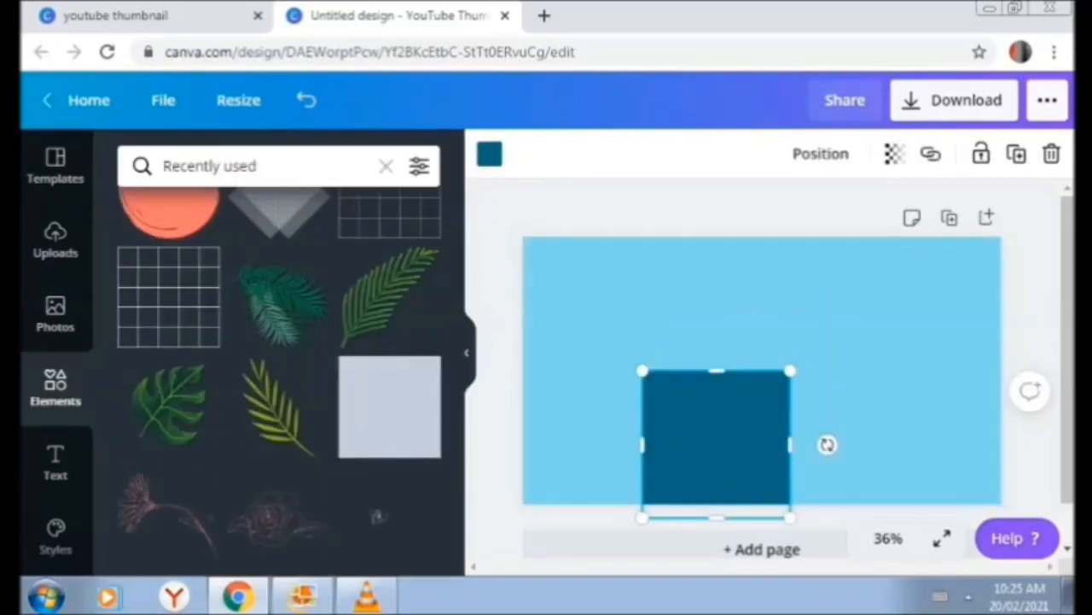
left_click_drag(717, 370, 718, 401)
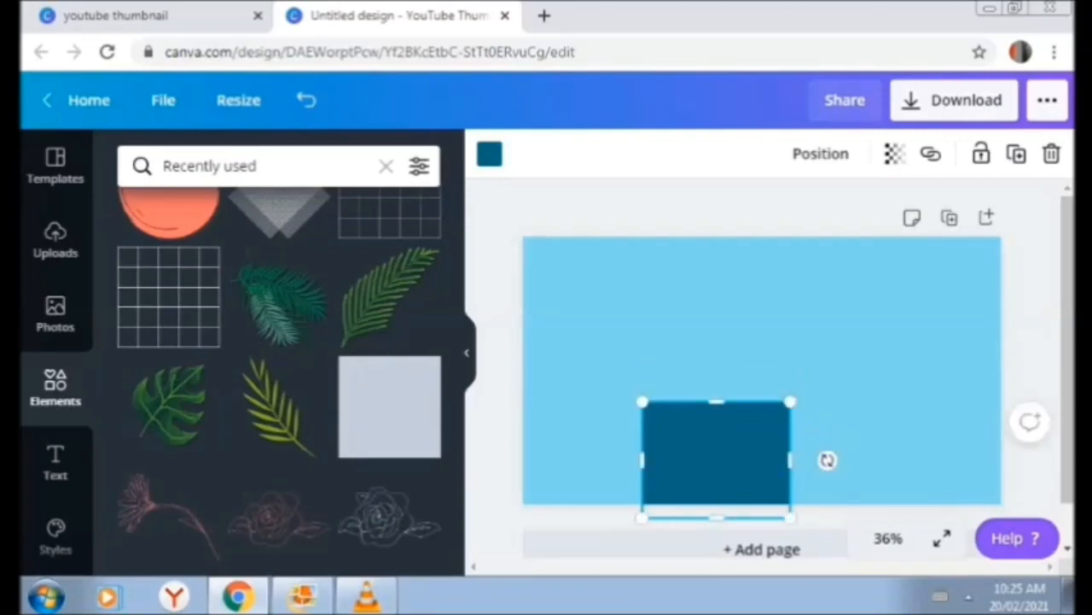
left_click_drag(641, 459, 523, 460)
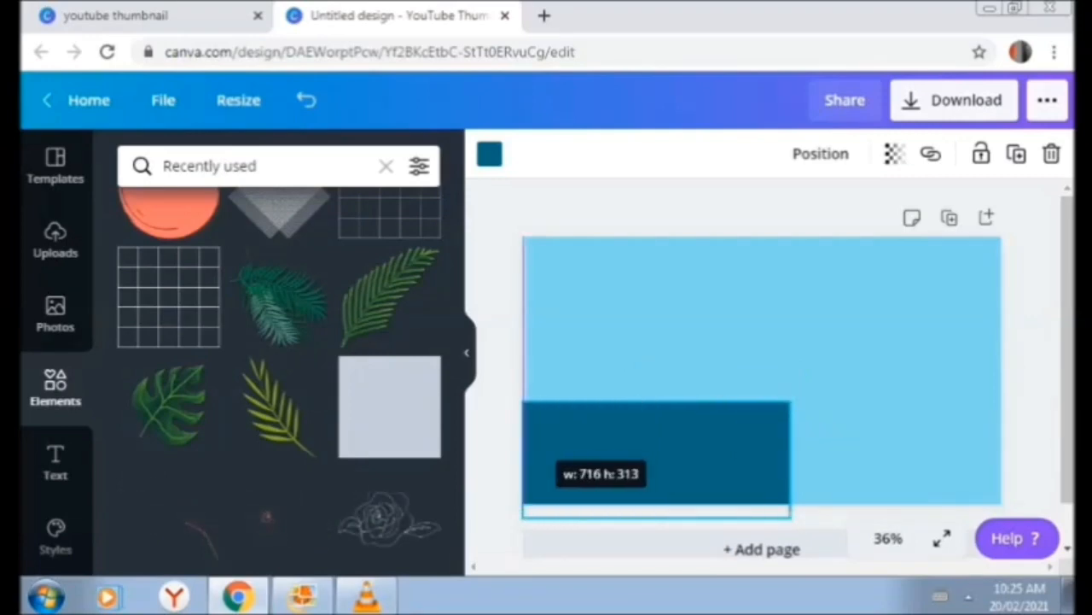
left_click_drag(791, 459, 1000, 459)
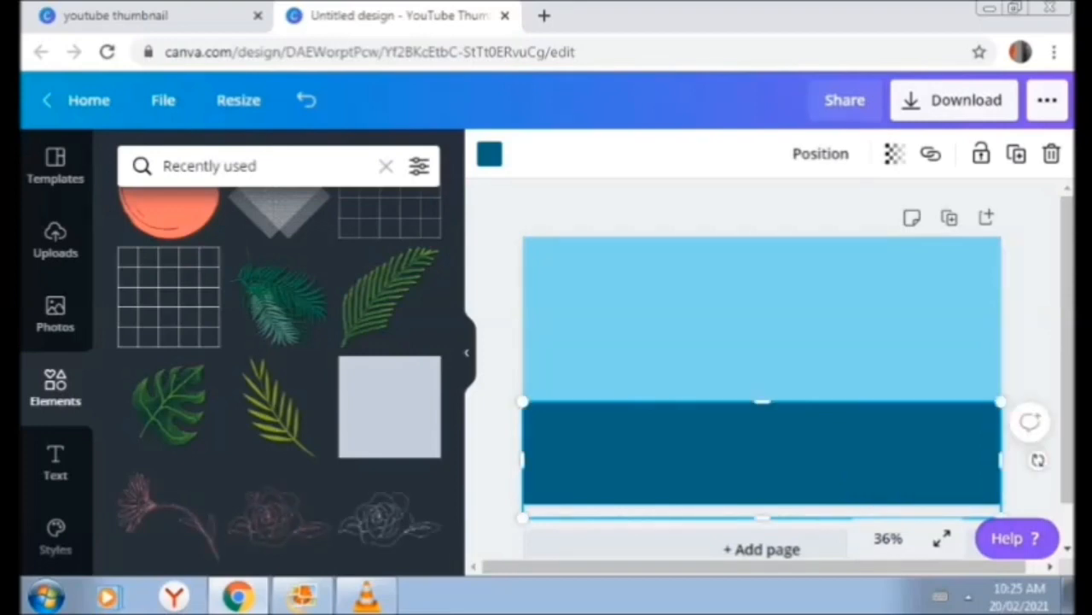
left_click_drag(523, 459, 511, 459)
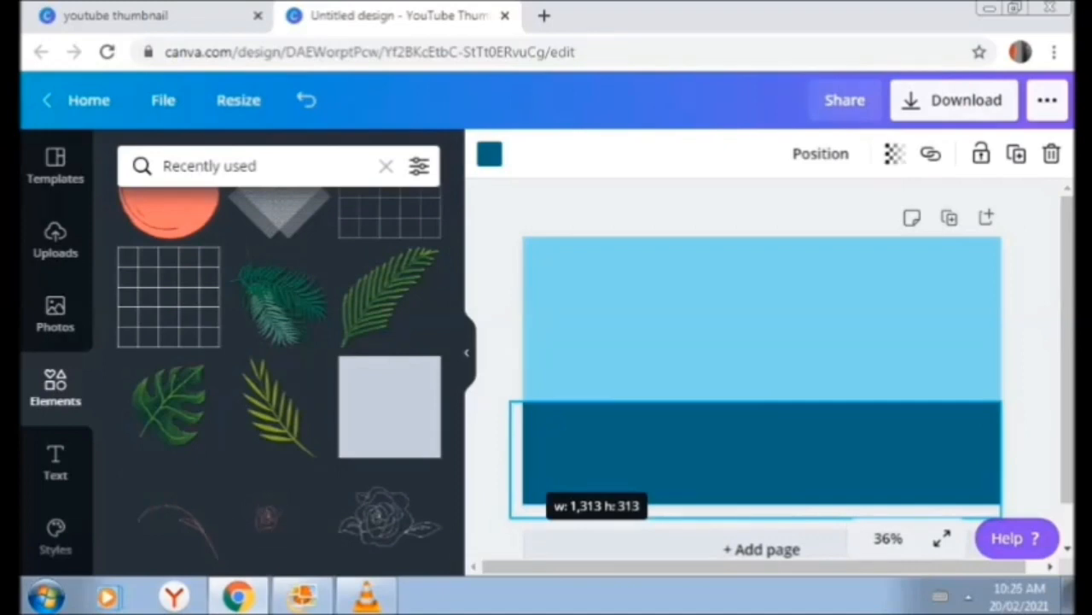
left_click_drag(511, 459, 512, 459)
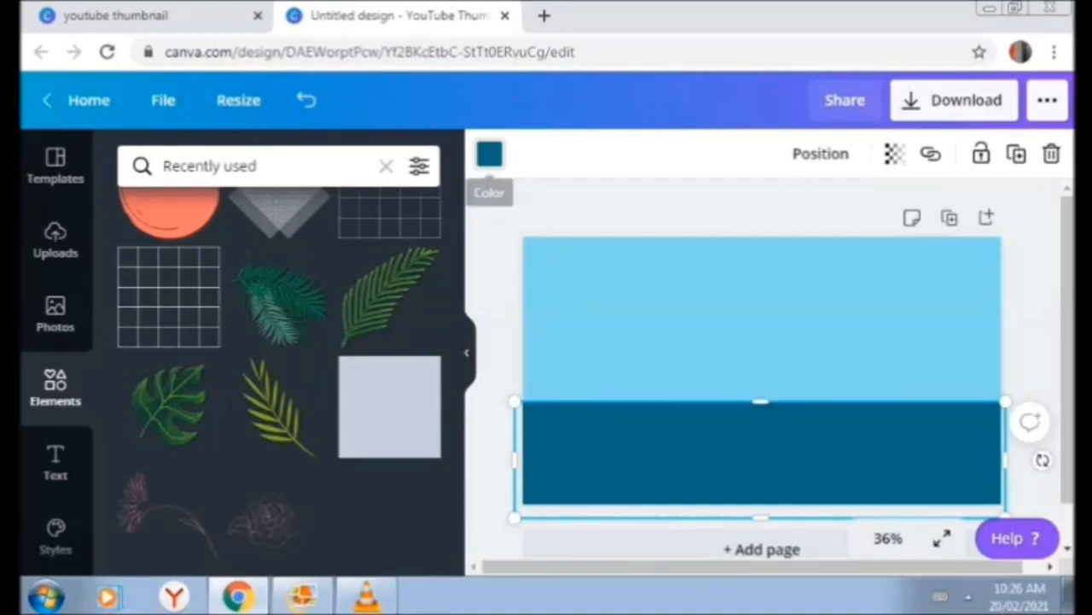
left_click(489, 155)
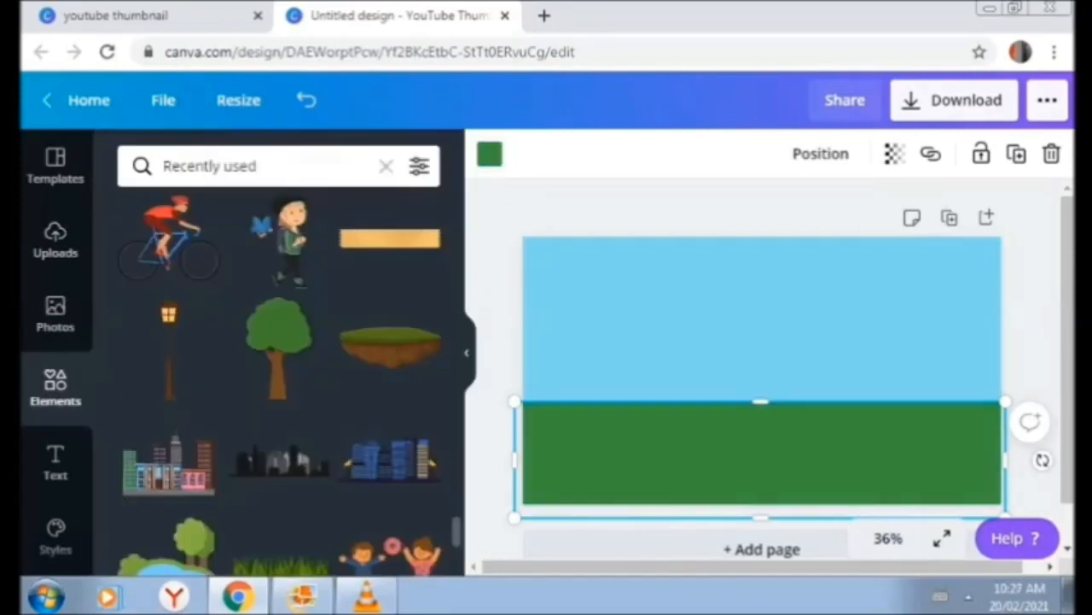
- Add the multicoloured city buildings graphic, shrink it, and stand it on the green strip's upper edge near the page centre
left_click(168, 465)
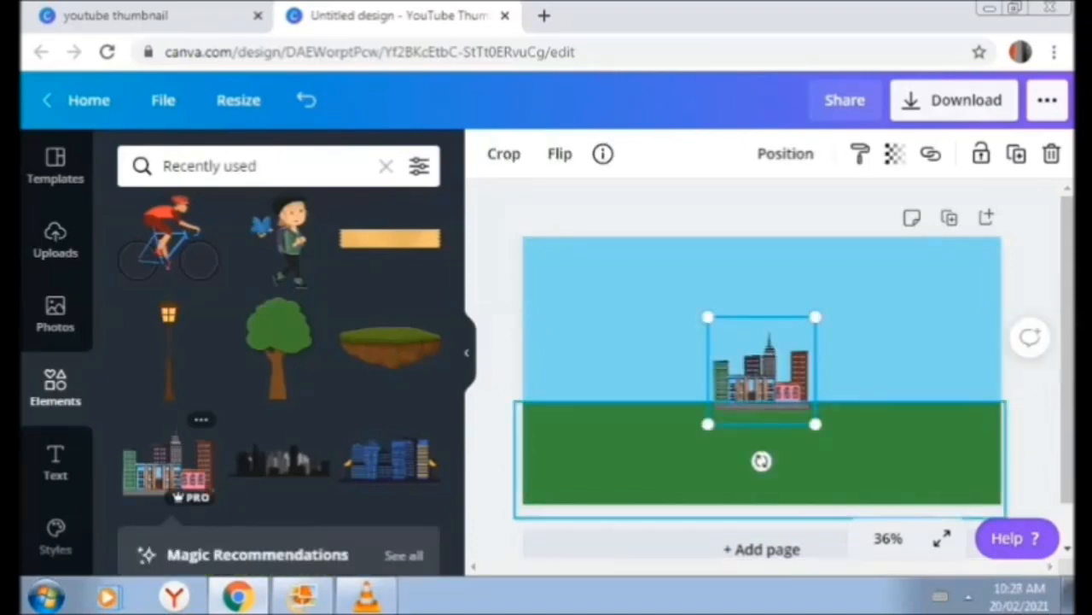
left_click_drag(815, 423, 785, 394)
left_click_drag(746, 358, 745, 373)
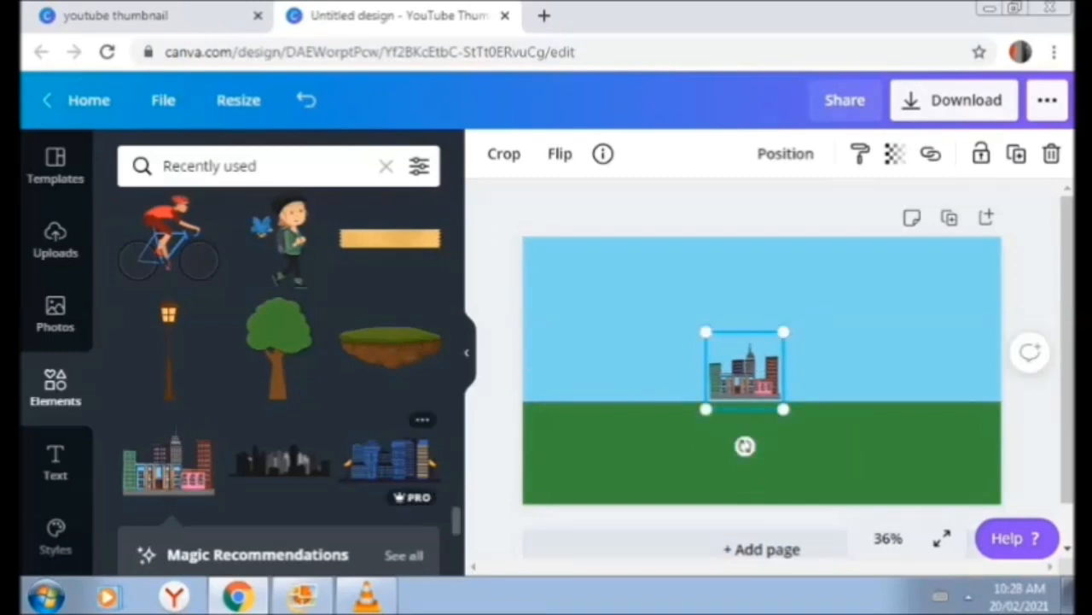
- Add the blue city buildings graphic, shrink it to about half size, and place it on the horizon at the page's left edge
left_click(391, 461)
left_click_drag(762, 371, 611, 354)
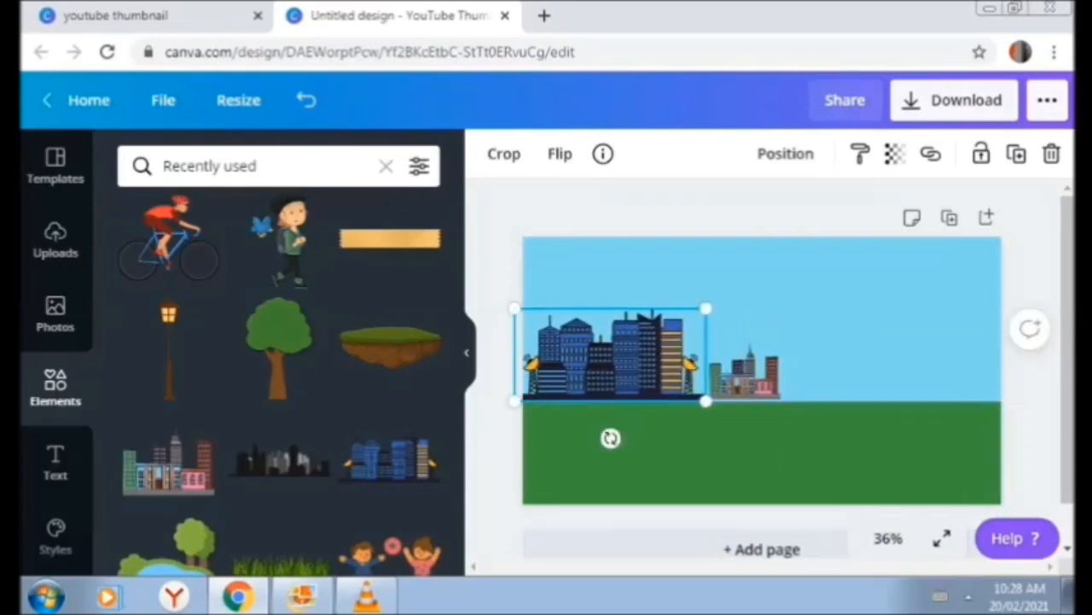
left_click_drag(706, 309, 616, 352)
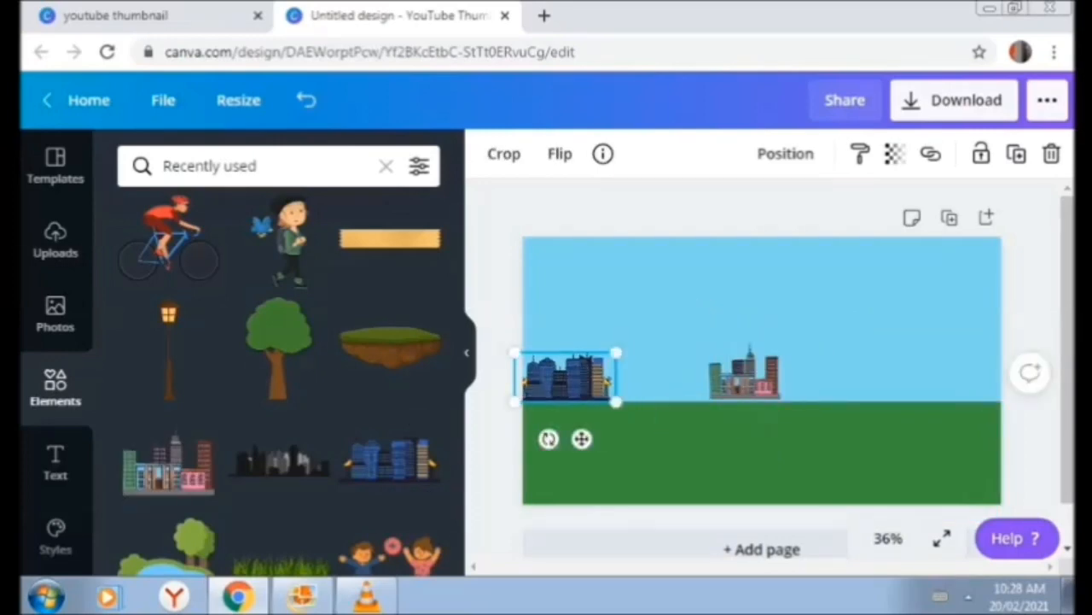
left_click_drag(566, 377, 575, 377)
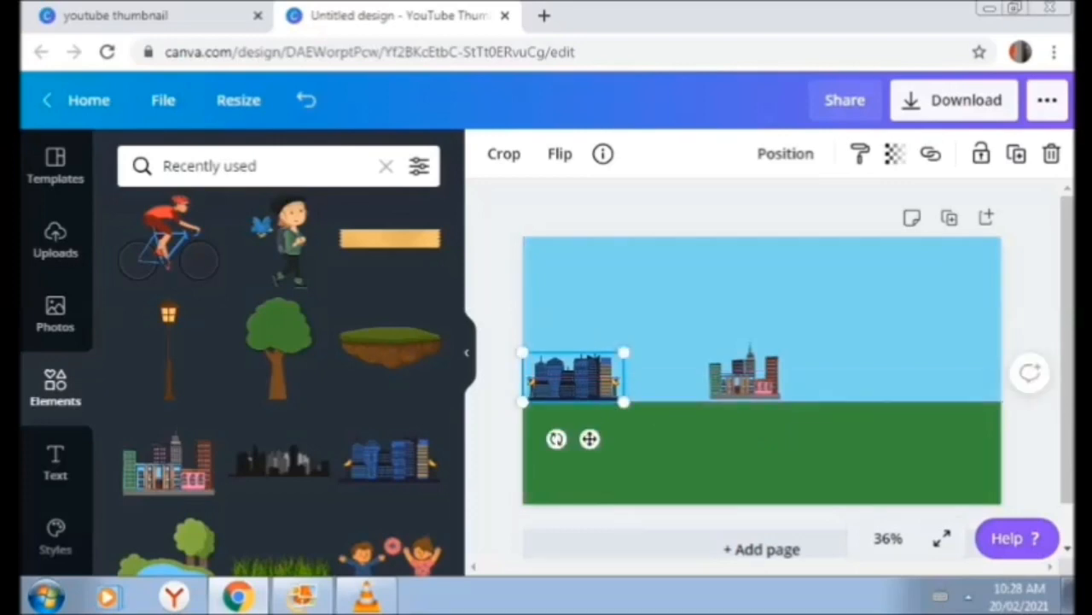
- Set the blue buildings' transparency to 65 and place a duplicate on the horizon to the right of the multicoloured buildings
left_click(894, 154)
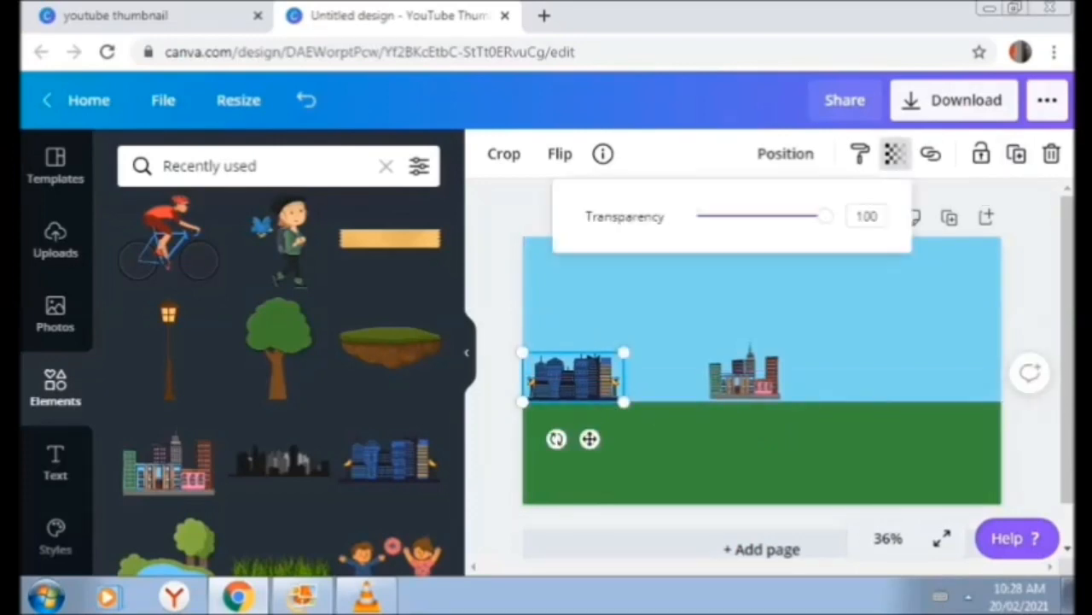
left_click_drag(822, 216, 781, 216)
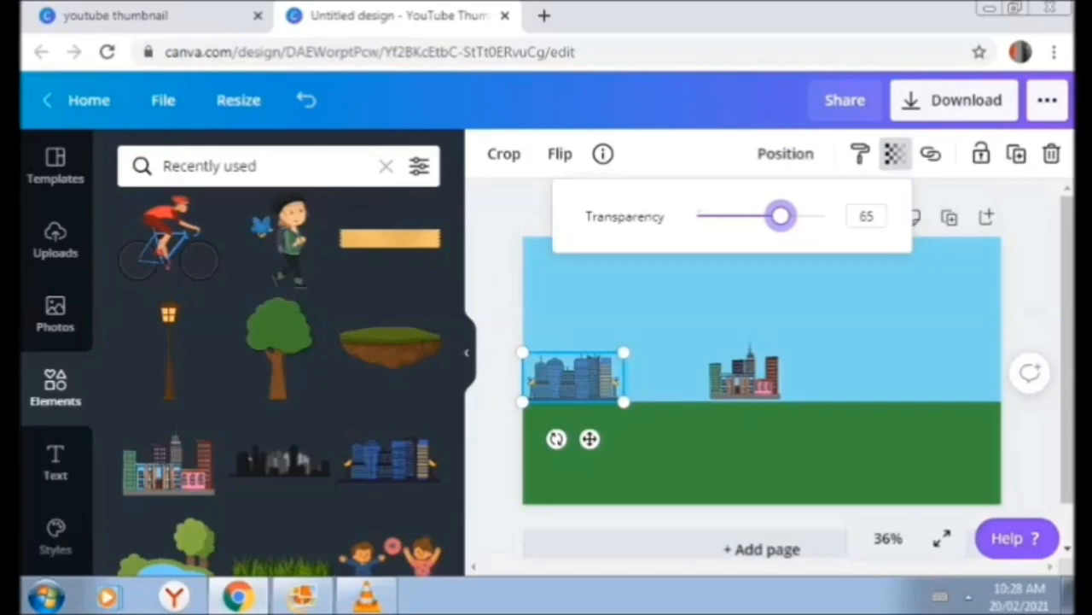
left_click(1016, 154)
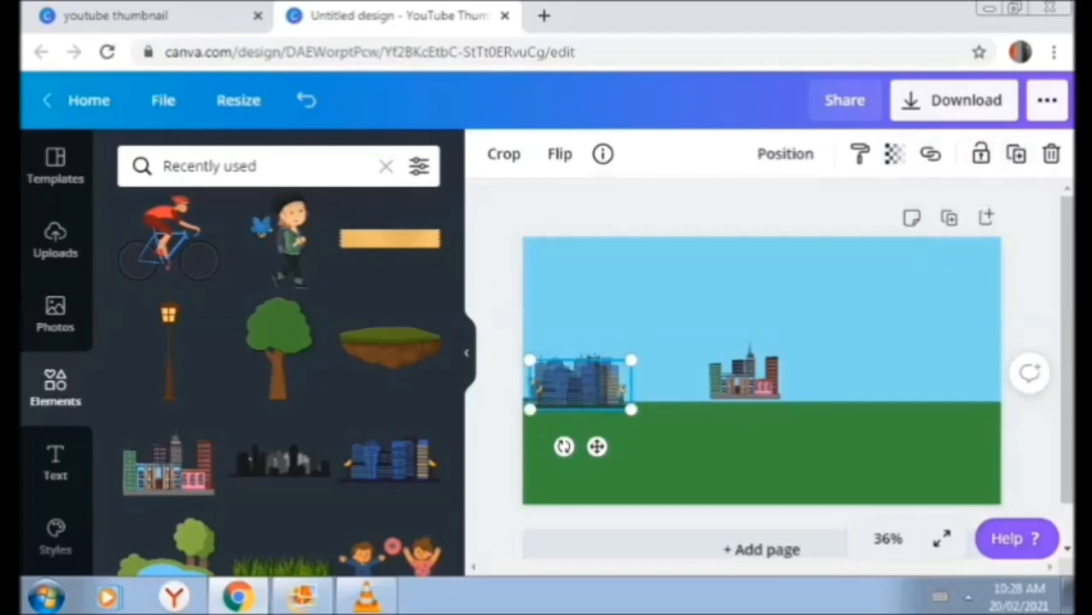
left_click_drag(580, 380, 844, 376)
- Set the multicoloured buildings' transparency to 68 and place a duplicate on the horizon beside the right-hand blue buildings
left_click(745, 375)
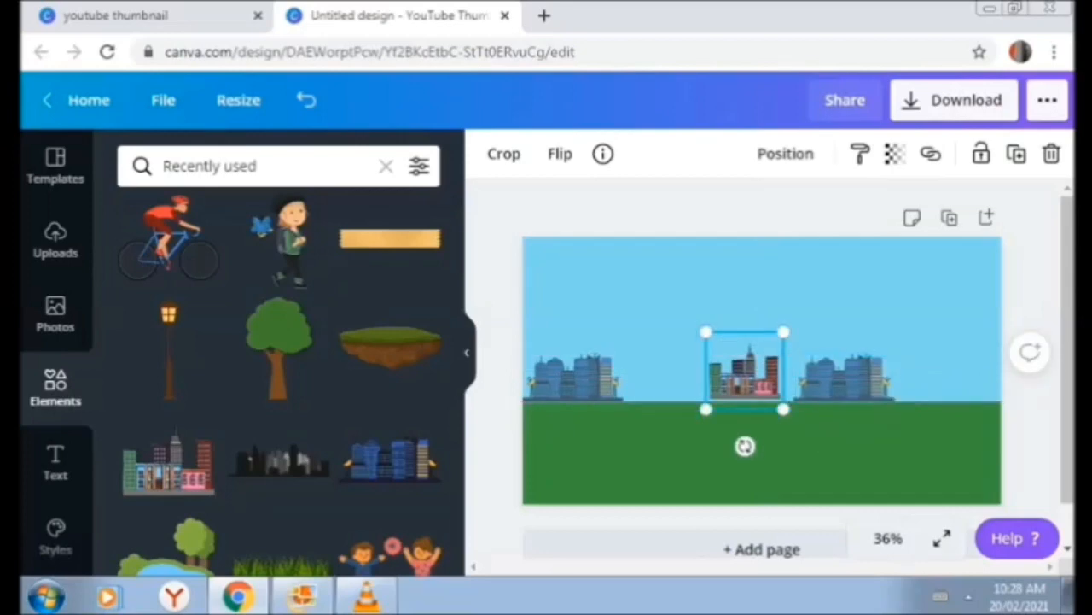
left_click(894, 154)
left_click_drag(824, 216, 783, 216)
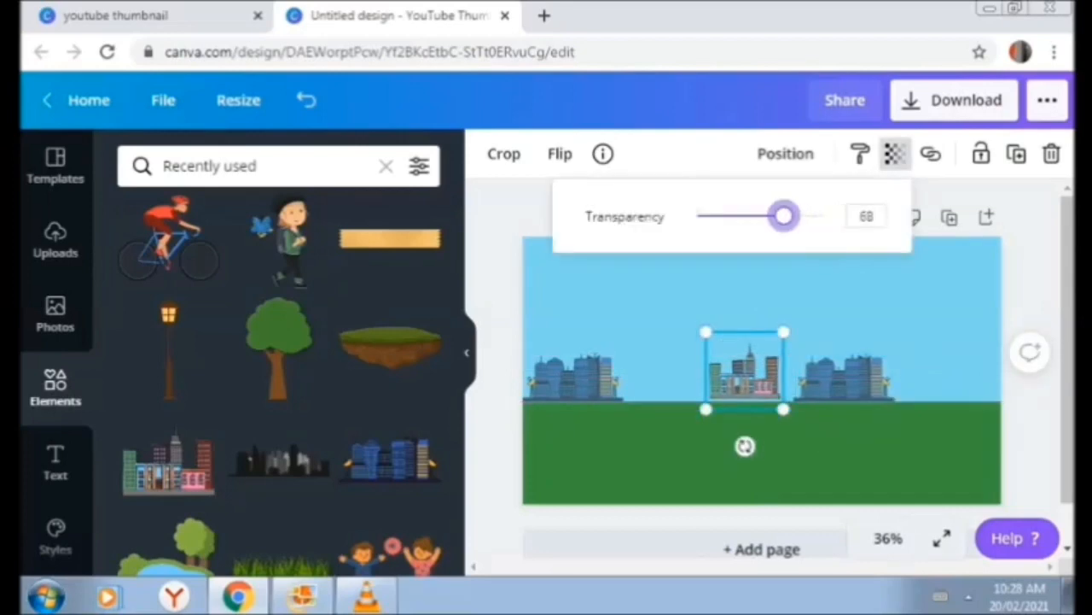
left_click(1016, 154)
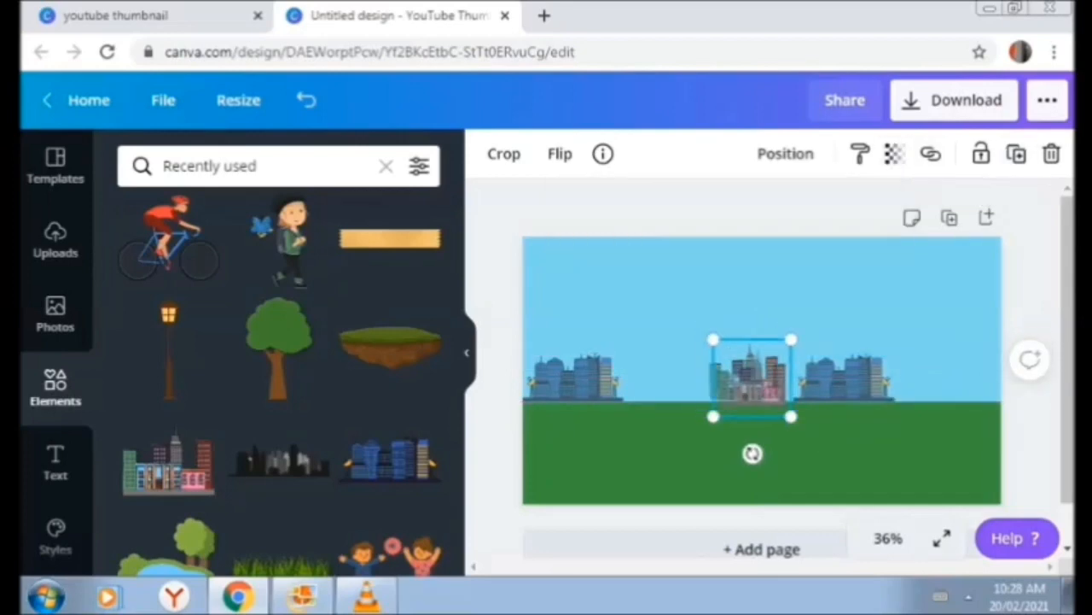
left_click_drag(752, 384, 926, 372)
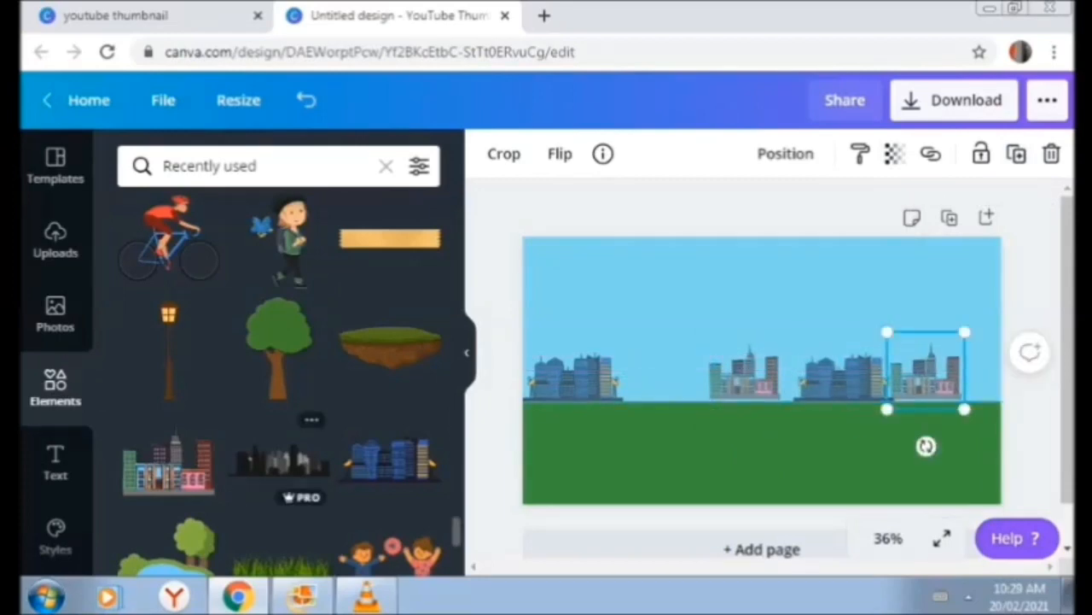
- Add the black skyline graphic, shrink it, and fit it on the horizon between the left blue buildings and the multicoloured ones
left_click(282, 461)
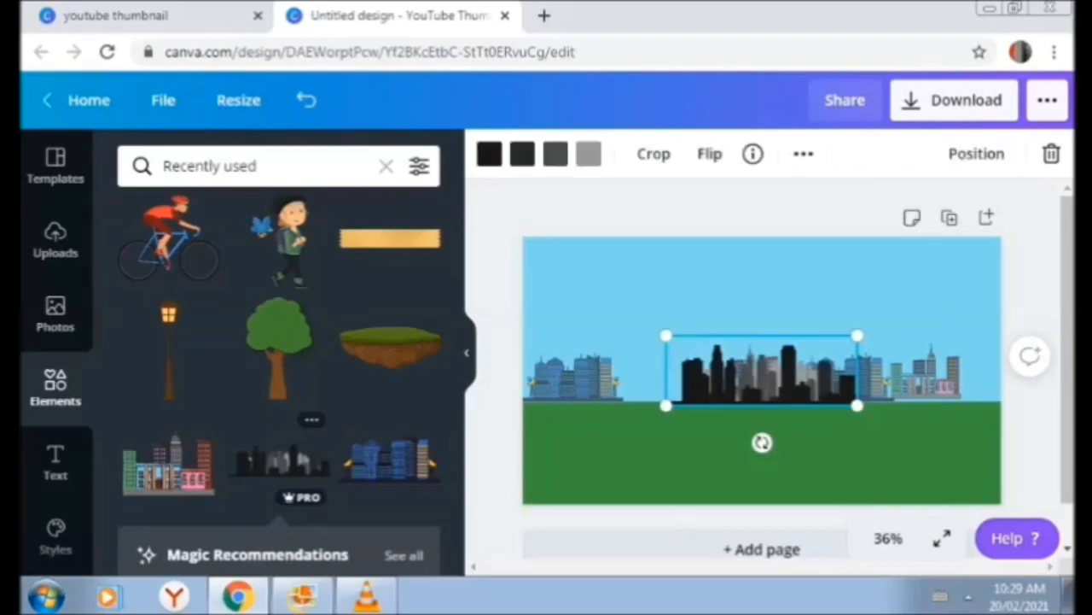
left_click_drag(856, 336, 665, 372)
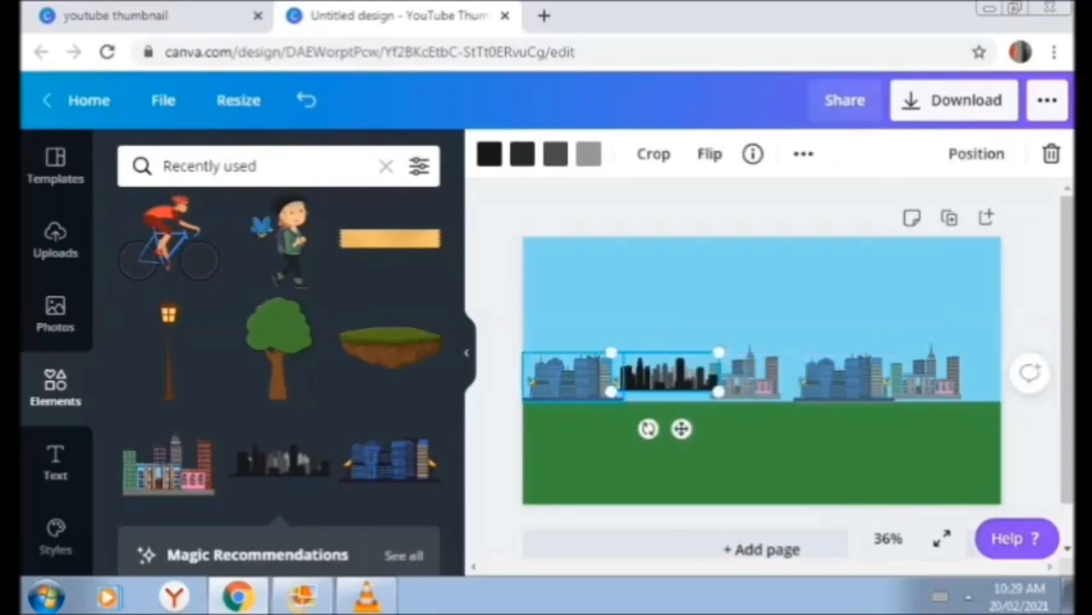
left_click_drag(575, 377, 564, 377)
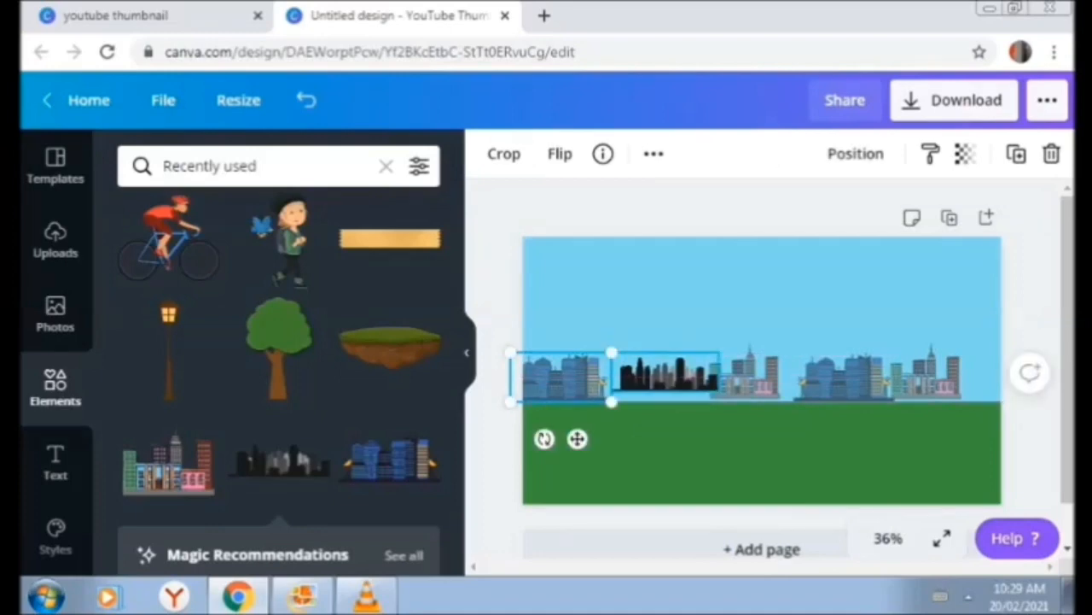
left_click_drag(665, 376, 659, 385)
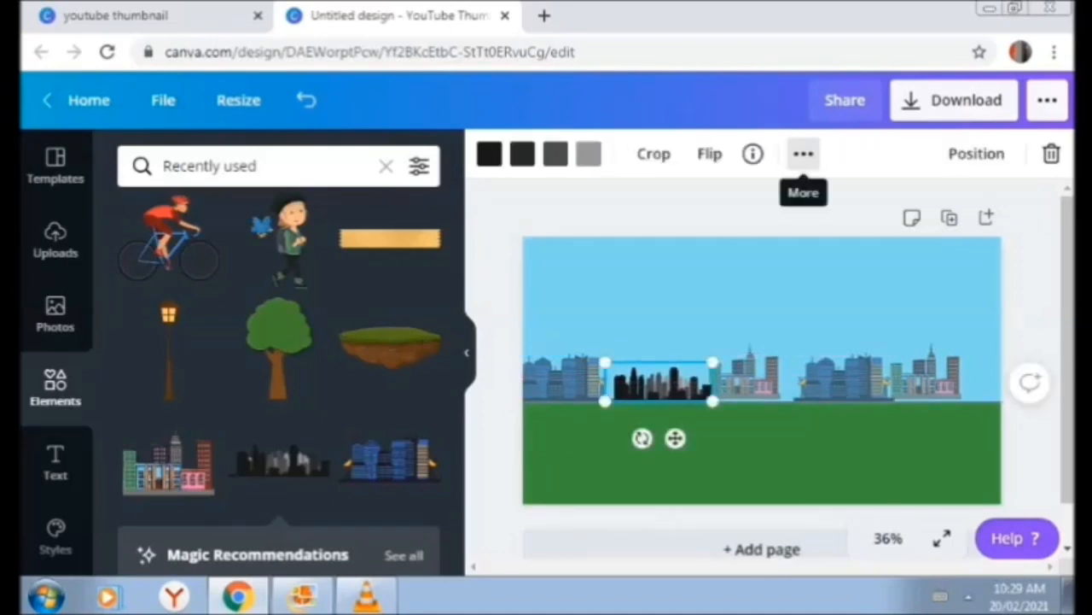
- Set the black skyline's transparency to 81 and place a duplicate on the green strip below the right-hand blue buildings
left_click(803, 154)
left_click(670, 204)
left_click_drag(600, 265, 578, 266)
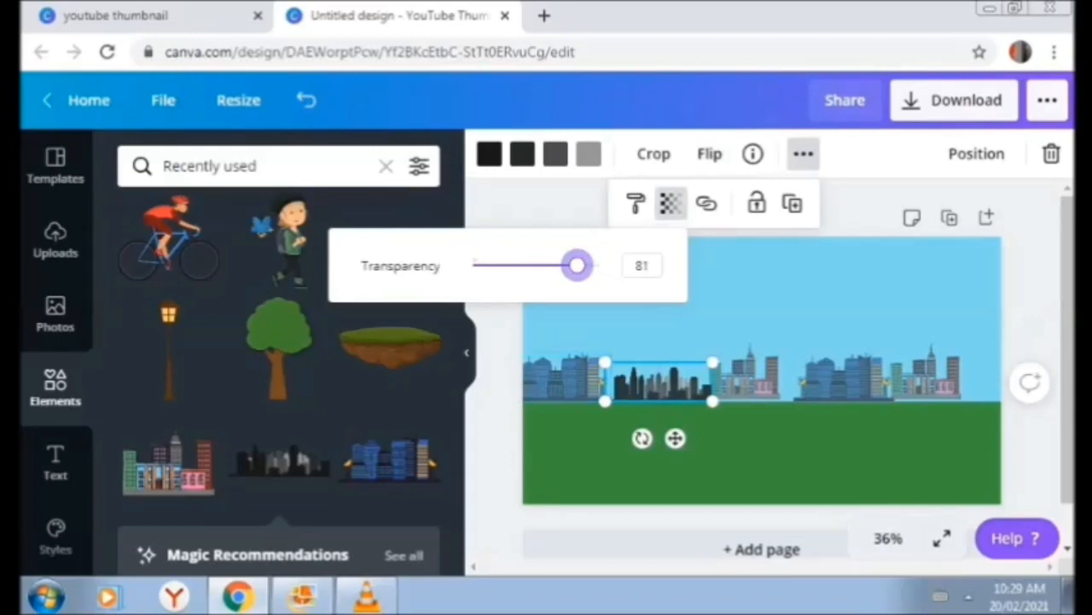
left_click(793, 203)
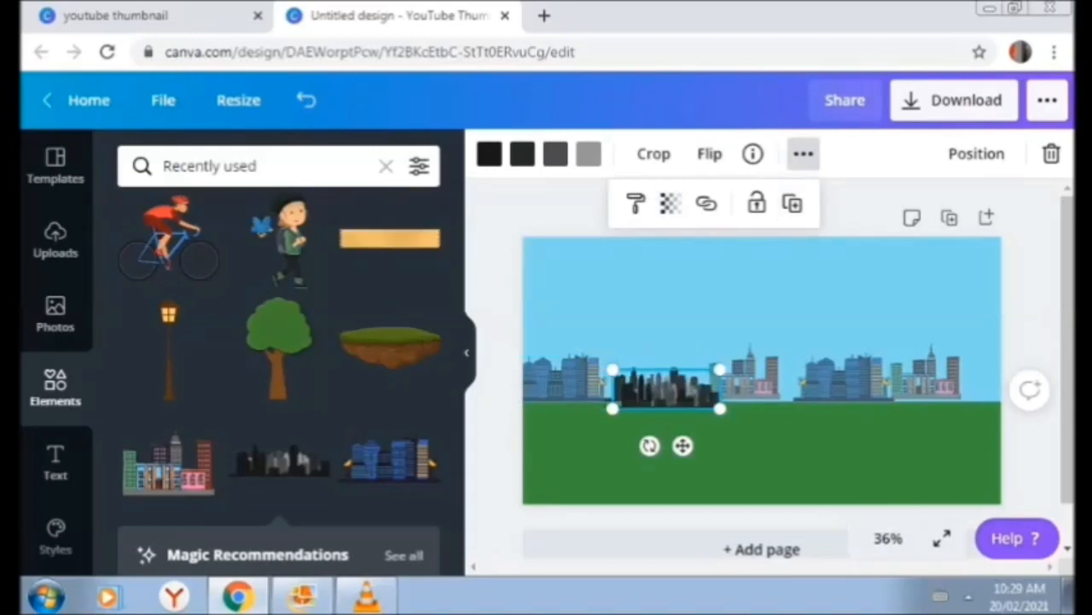
left_click_drag(674, 388, 872, 432)
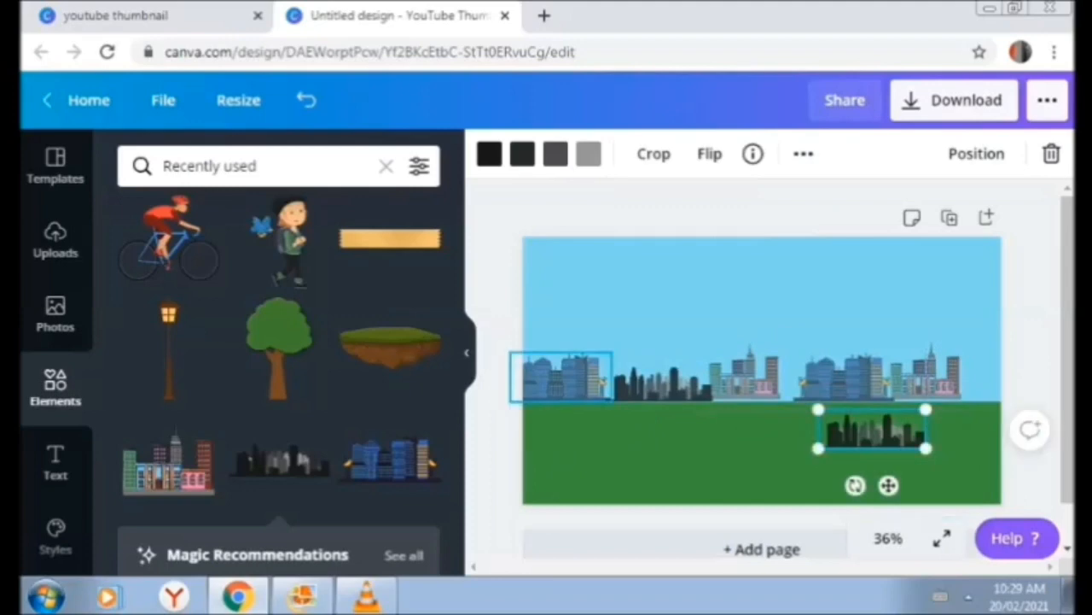
- Shrink both blue building groups slightly and shift the black skyline, middle multicoloured buildings and right blue buildings left to close the gaps
left_click(559, 376)
left_click_drag(611, 351, 590, 362)
left_click_drag(657, 384, 632, 384)
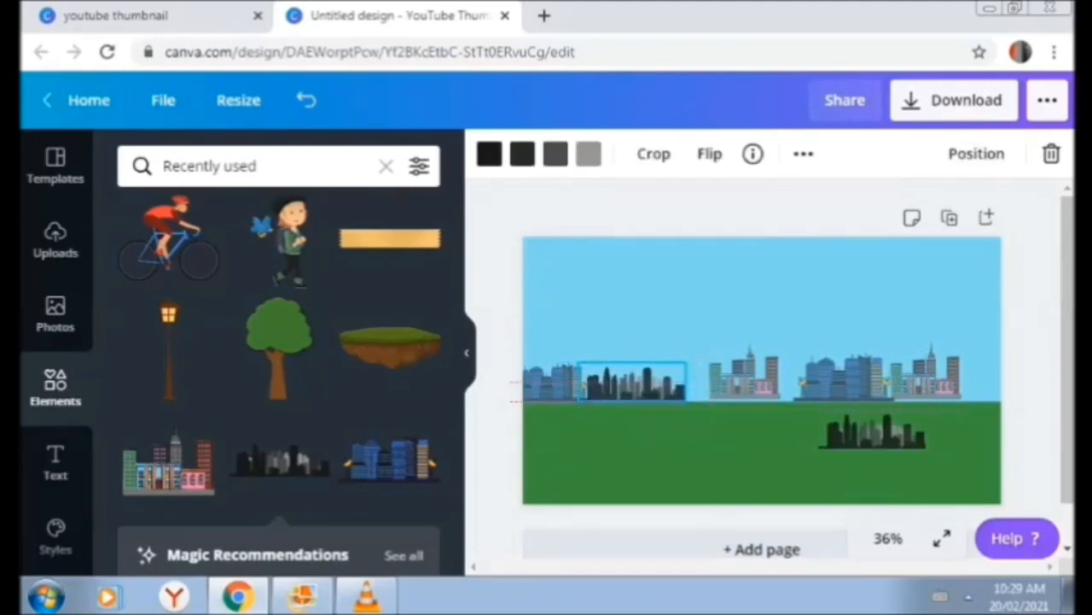
left_click_drag(744, 367, 719, 367)
left_click_drag(845, 376, 805, 376)
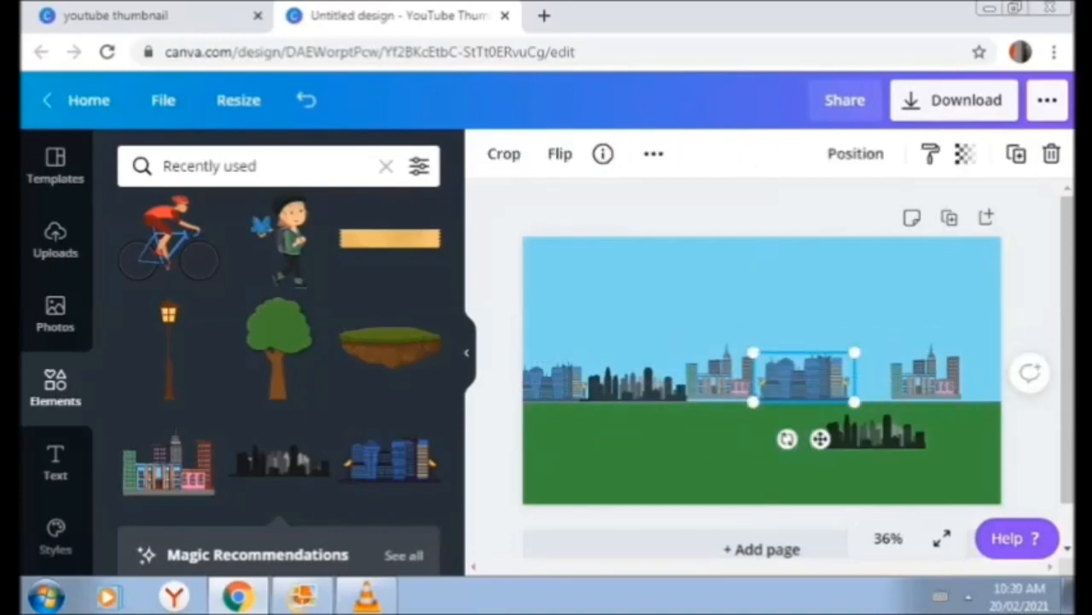
left_click_drag(855, 351, 834, 362)
- Align the multicoloured buildings with the horizon, one at the page's right edge, and fit the black skyline copy into the remaining gap
left_click(734, 375)
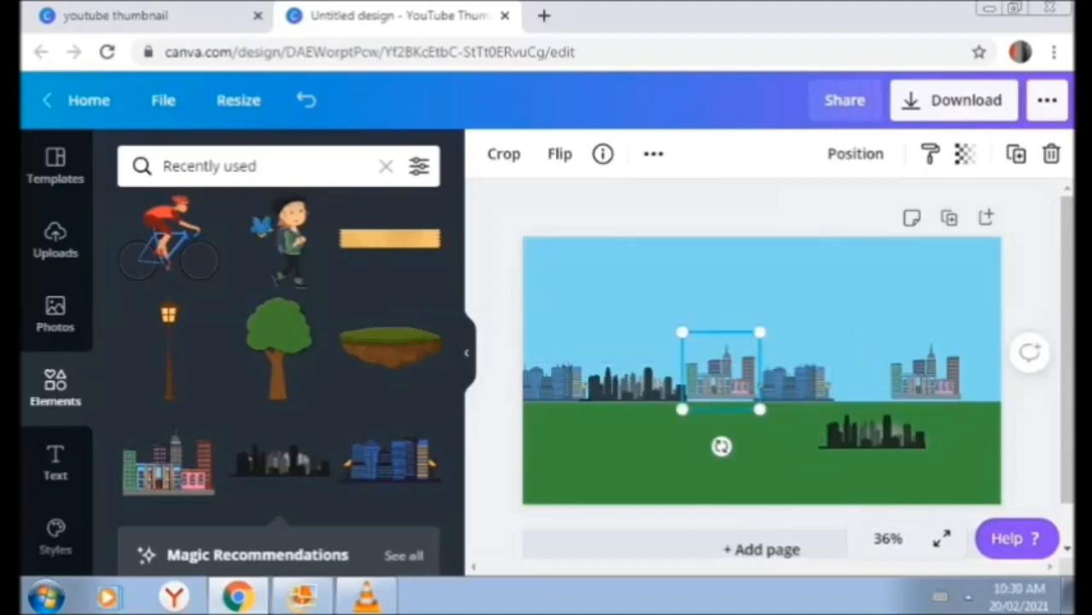
left_click_drag(724, 376, 968, 374)
key("Down")
key("Down")
key("Down")
key("Down")
key("Down")
left_click_drag(873, 431, 888, 382)
left_click(871, 437)
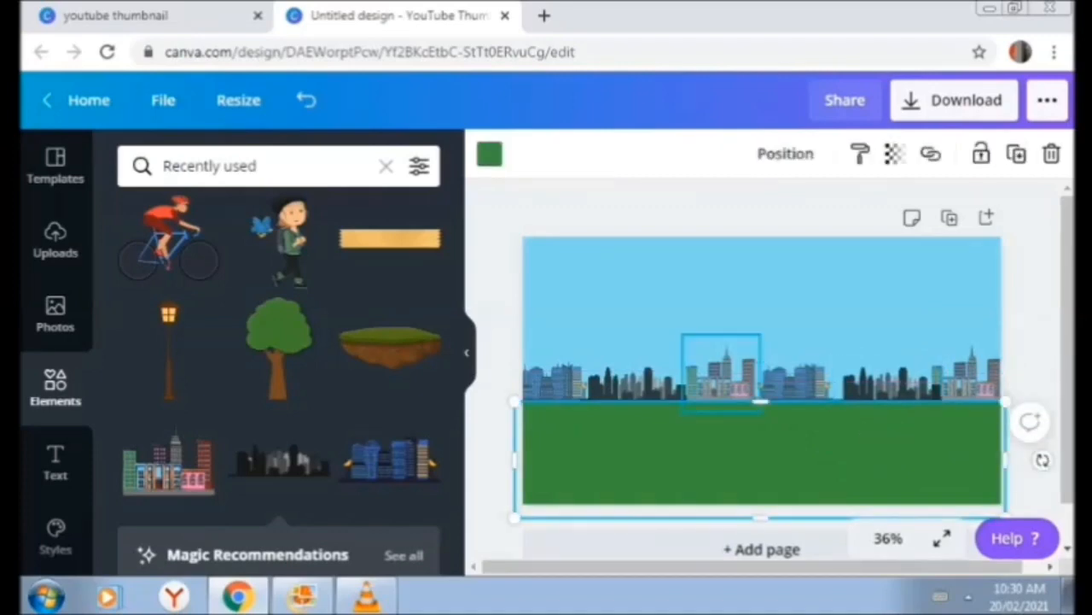
left_click(721, 375)
- Fade both black skylines further with the transparency setting, setting the left one to 67
left_click(887, 384)
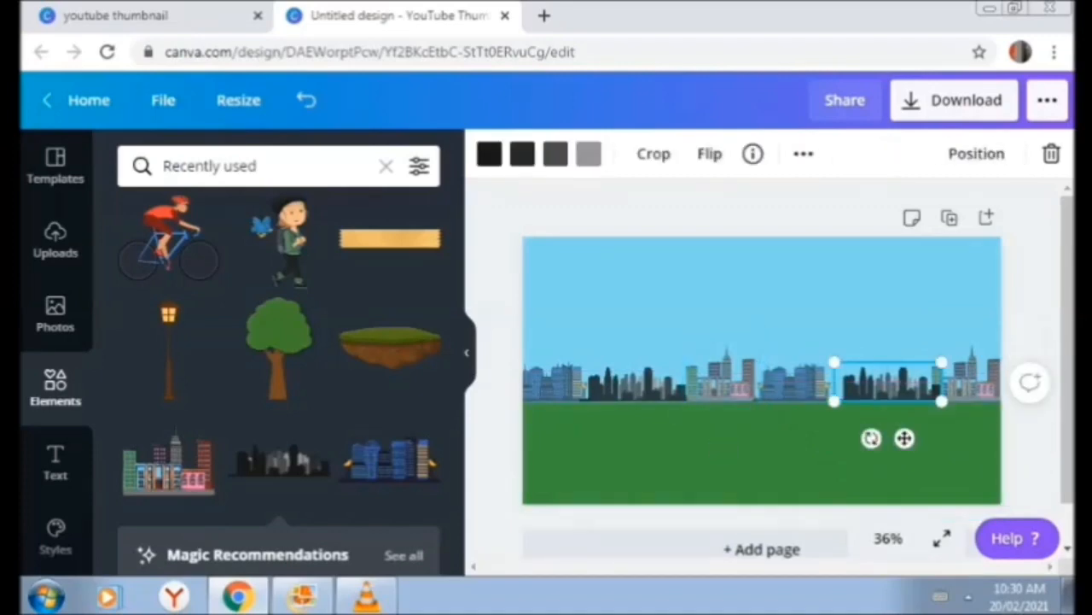
left_click(803, 154)
left_click(670, 203)
left_click_drag(600, 266, 558, 266)
left_click(632, 380)
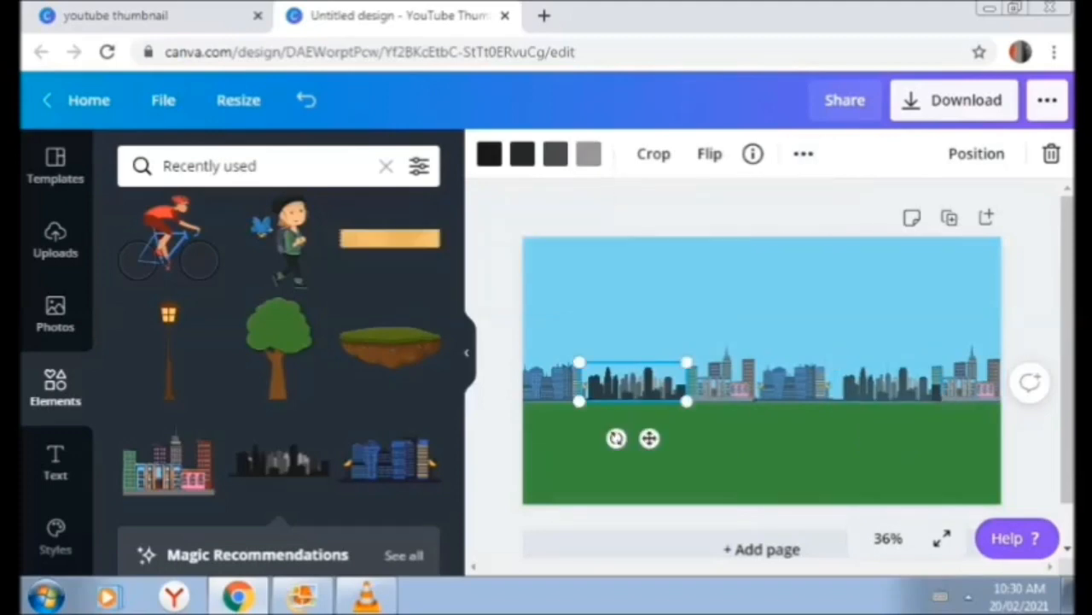
left_click(803, 154)
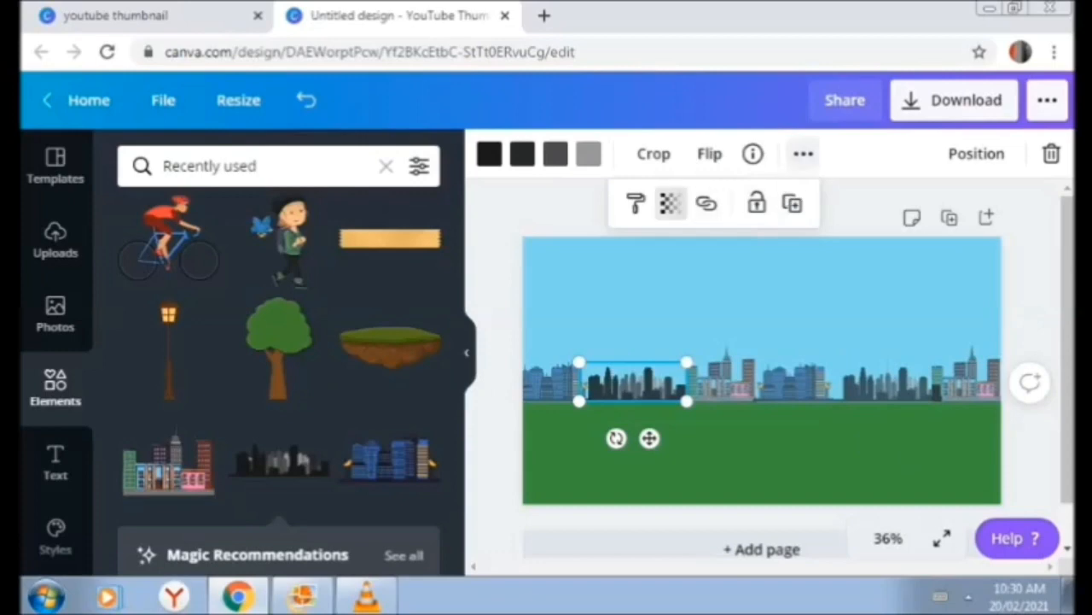
left_click(670, 203)
left_click_drag(578, 266, 558, 265)
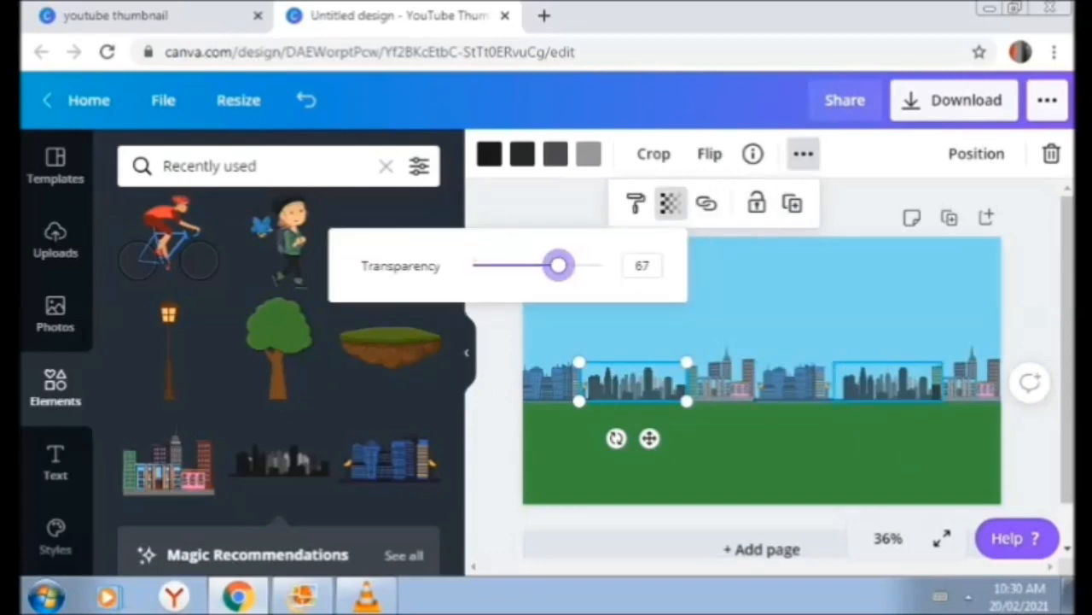
- Fade the multicoloured buildings at the page's right edge and in the middle, setting the middle group's transparency to 56
left_click(966, 373)
left_click(965, 153)
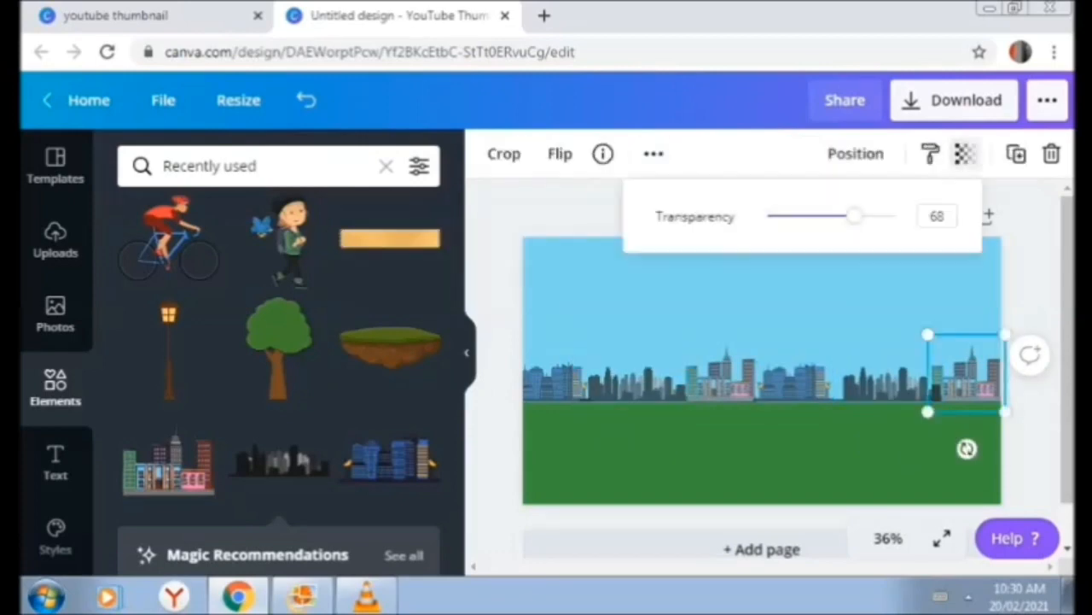
left_click_drag(843, 216, 839, 216)
left_click(722, 373)
left_click(965, 154)
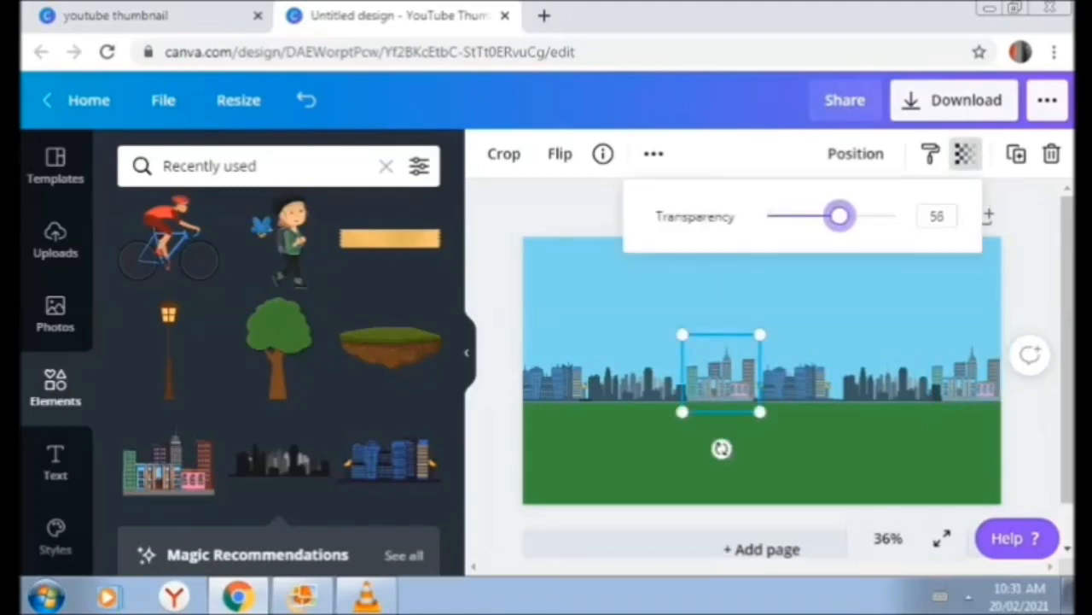
left_click(964, 154)
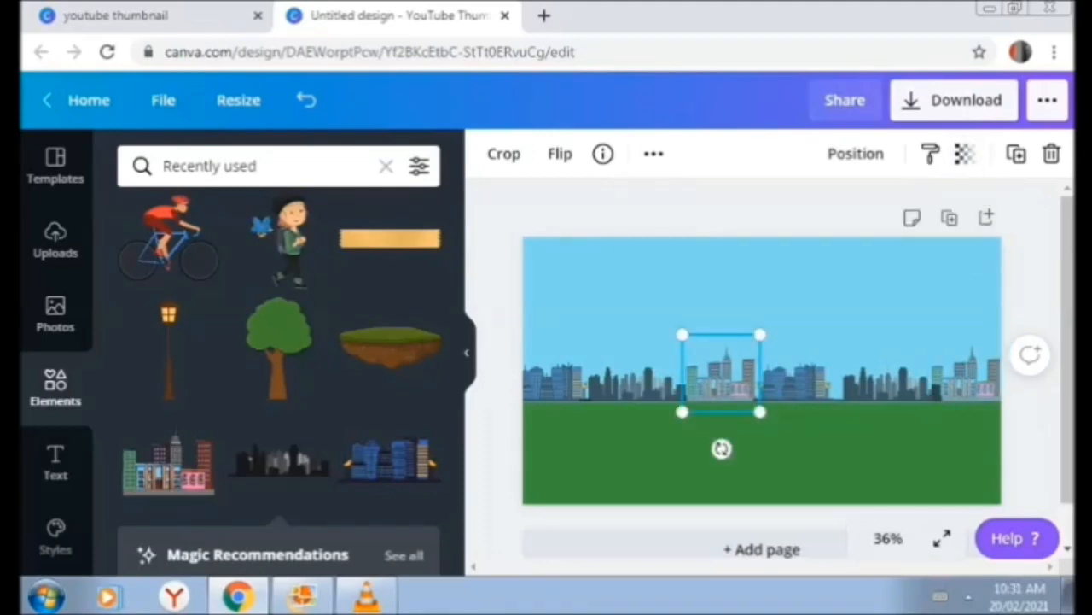
- Add the green tree graphic, shrink it and place it on the grass in front of the middle multicoloured buildings
scroll(282, 401, "up", 1)
left_click(282, 401)
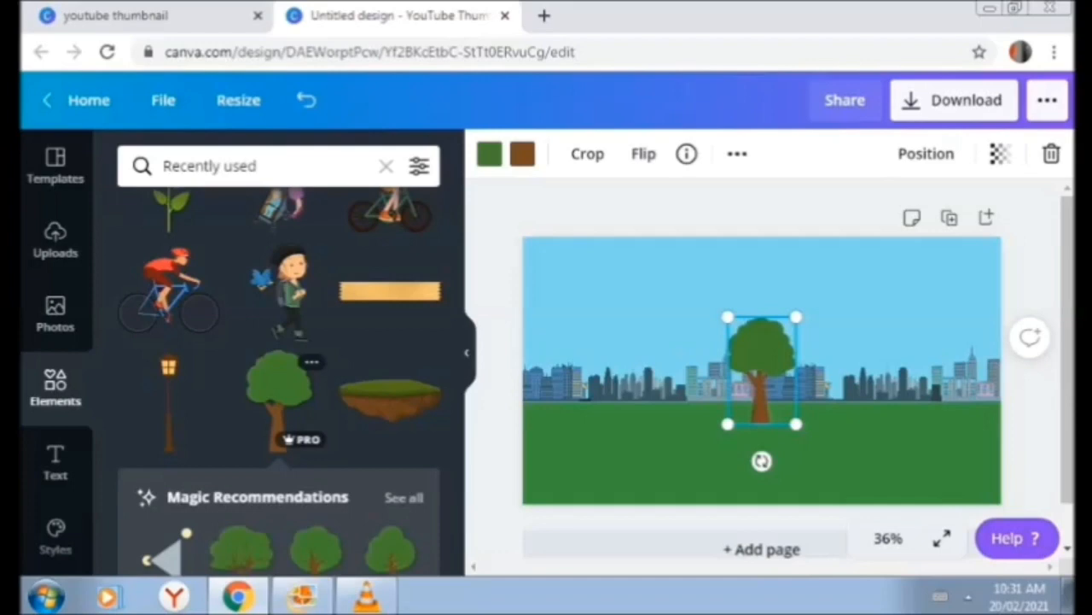
left_click_drag(796, 317, 777, 350)
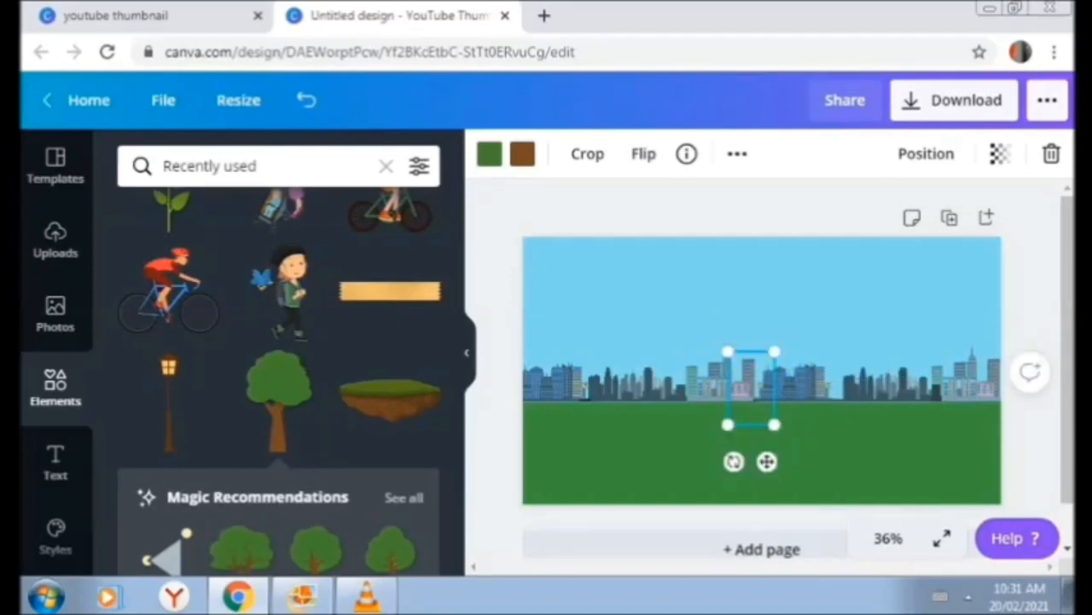
left_click_drag(751, 388, 700, 407)
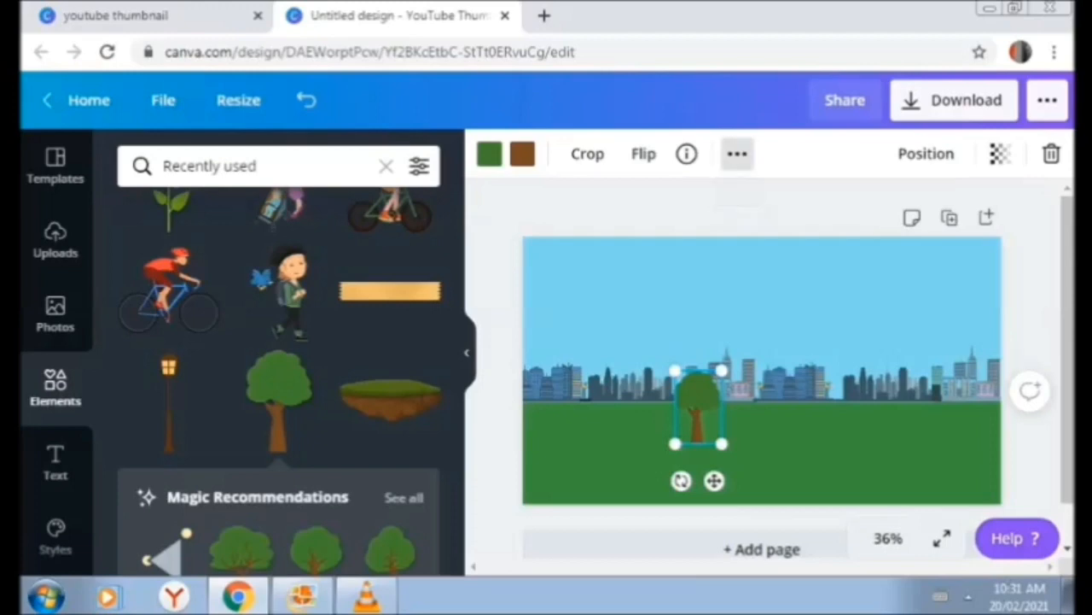
- Duplicate the tree, place the copy before the left blue buildings and shrink it to about half size
left_click(736, 154)
left_click(726, 203)
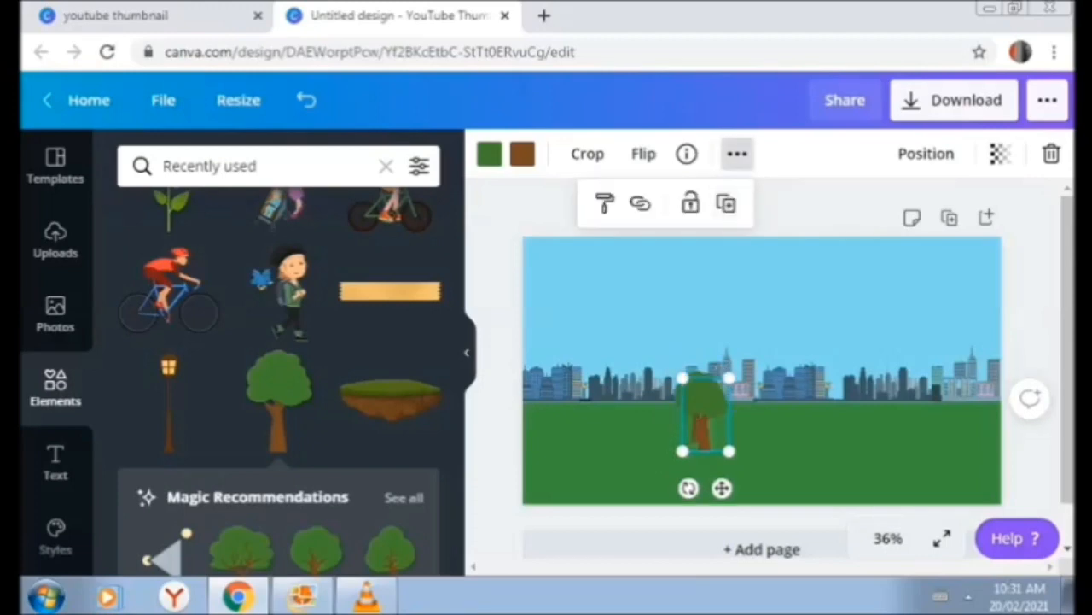
left_click_drag(705, 414, 579, 375)
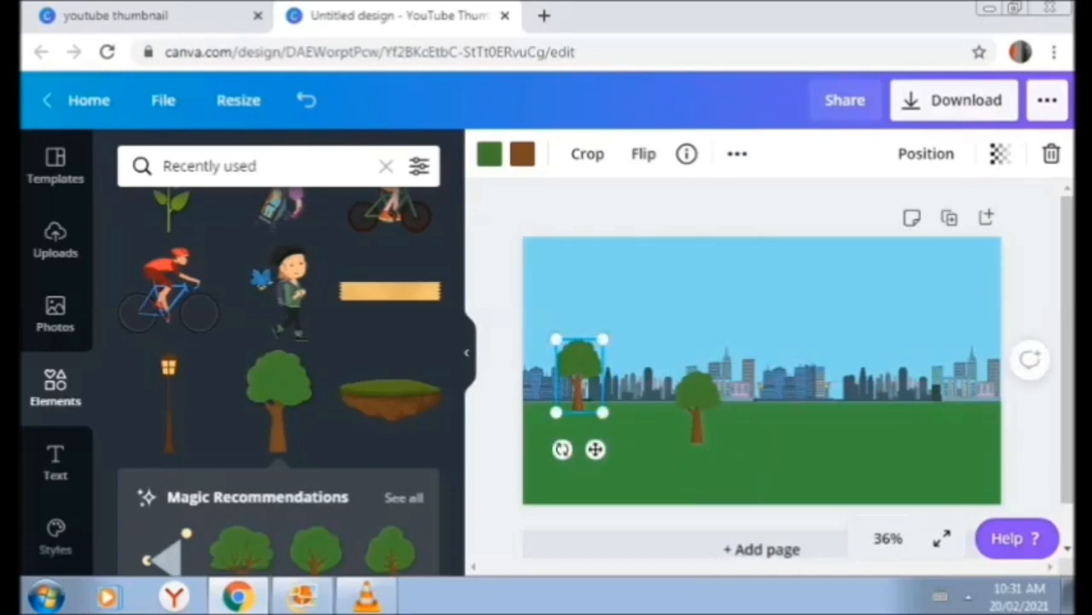
left_click_drag(602, 340, 579, 401)
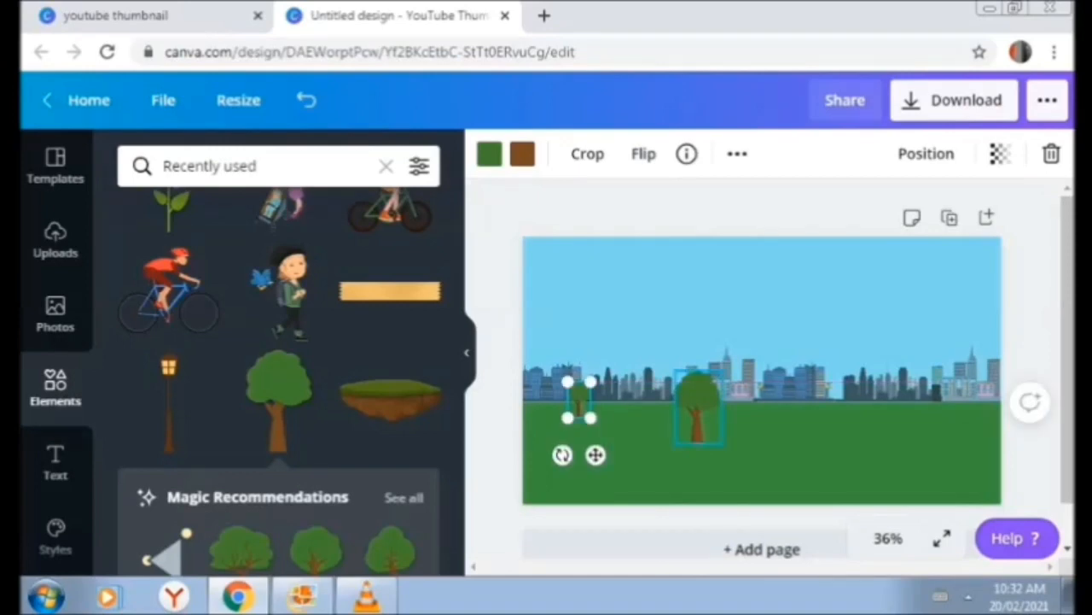
- Duplicate the larger tree and place the copy on the grass near the right-hand blue buildings
left_click(698, 409)
left_click(737, 153)
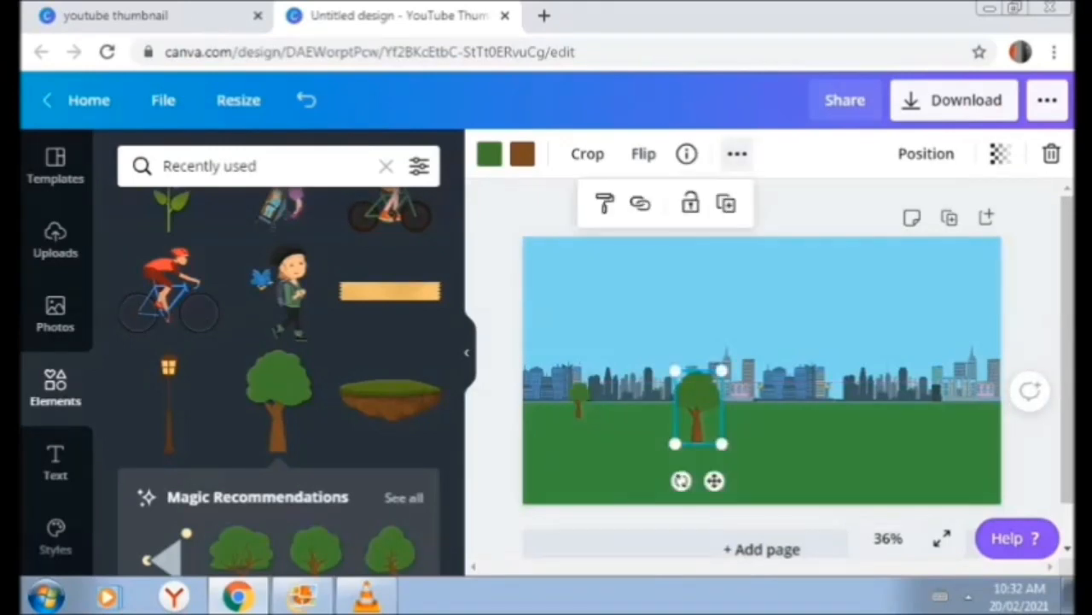
left_click(725, 203)
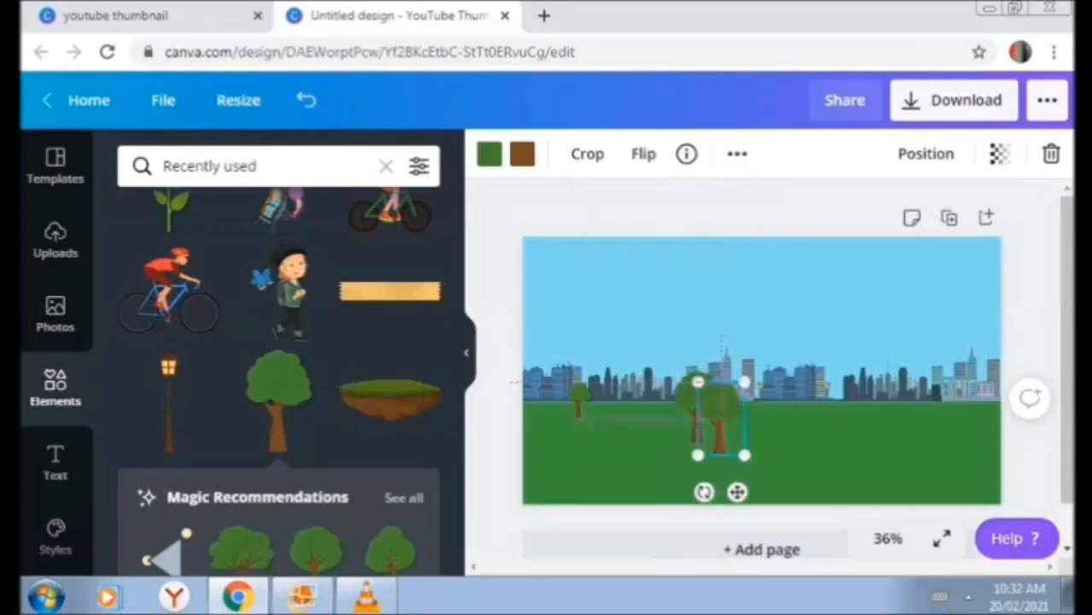
left_click_drag(722, 418, 834, 416)
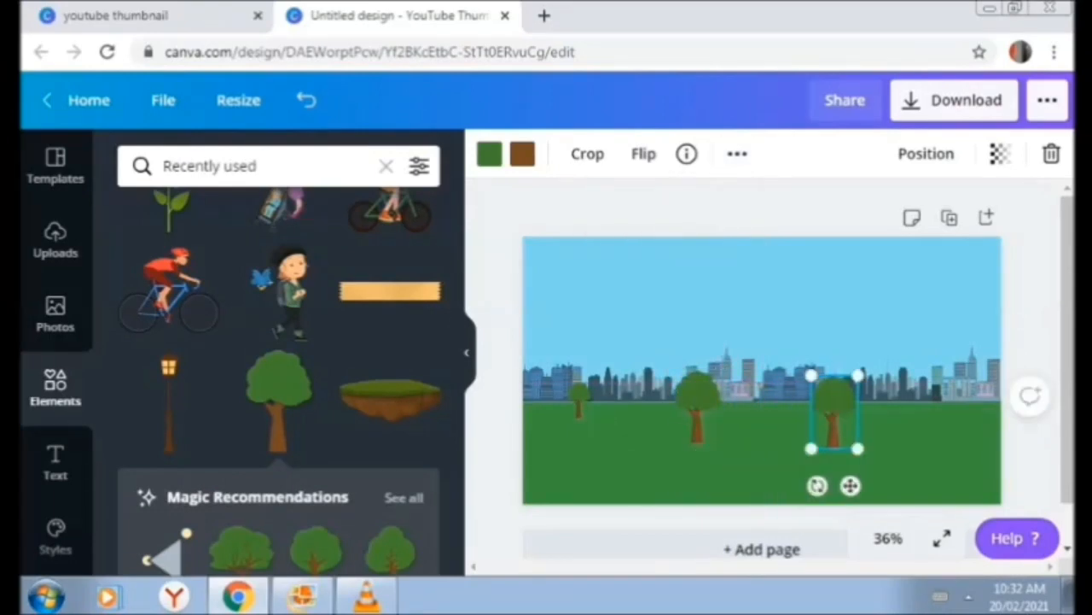
- Duplicate the small left tree and place the copy on the horizon near the page's right edge
left_click(578, 400)
left_click(737, 153)
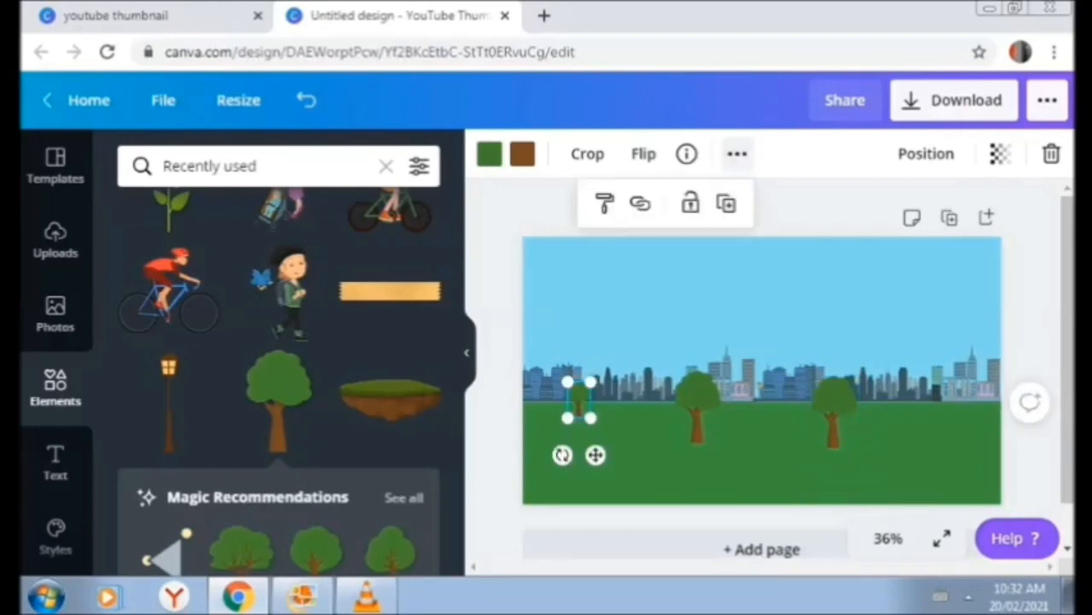
left_click(726, 203)
left_click_drag(587, 406, 973, 394)
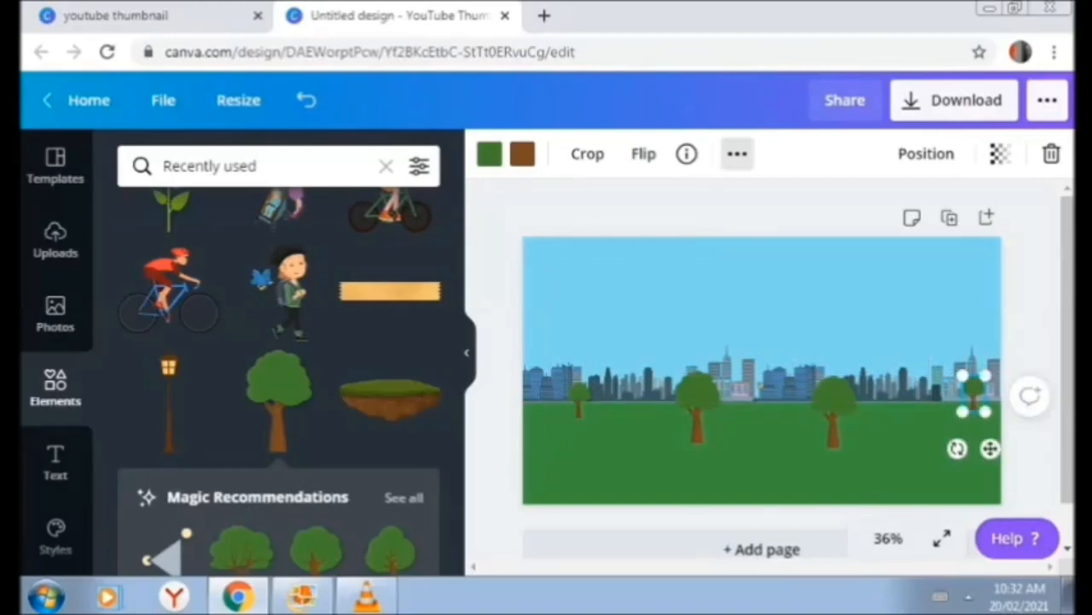
- Duplicate the small tree at the right edge and place a slightly larger copy to its left on the horizon
left_click(737, 153)
left_click(726, 203)
left_click(982, 400)
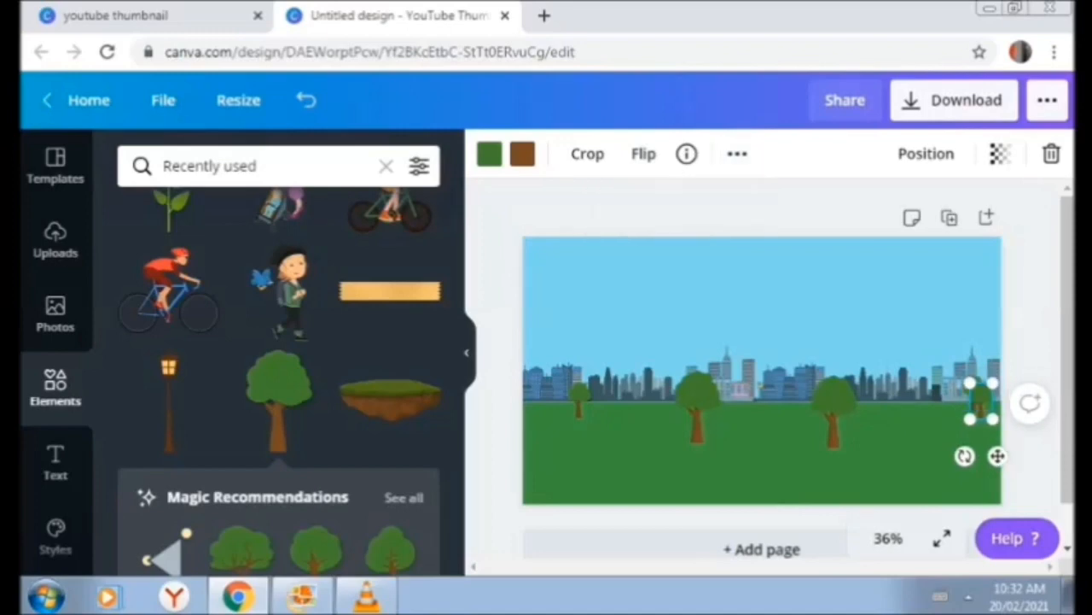
left_click_drag(981, 400, 907, 363)
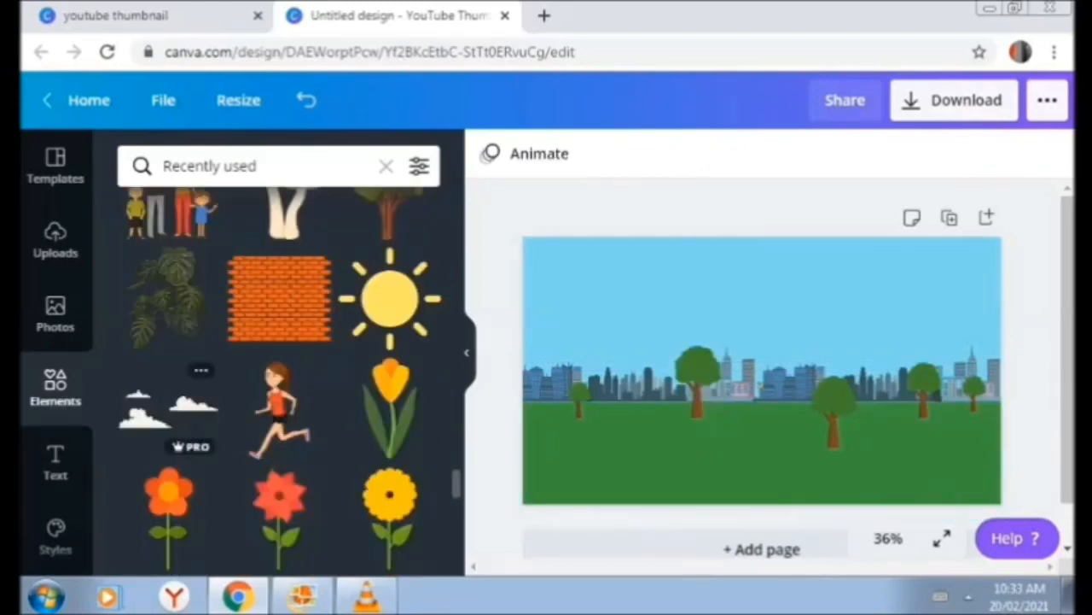
- Add the cloud graphic, shrink it into the upper-left sky and recolour its black outlines off-white
left_click(168, 403)
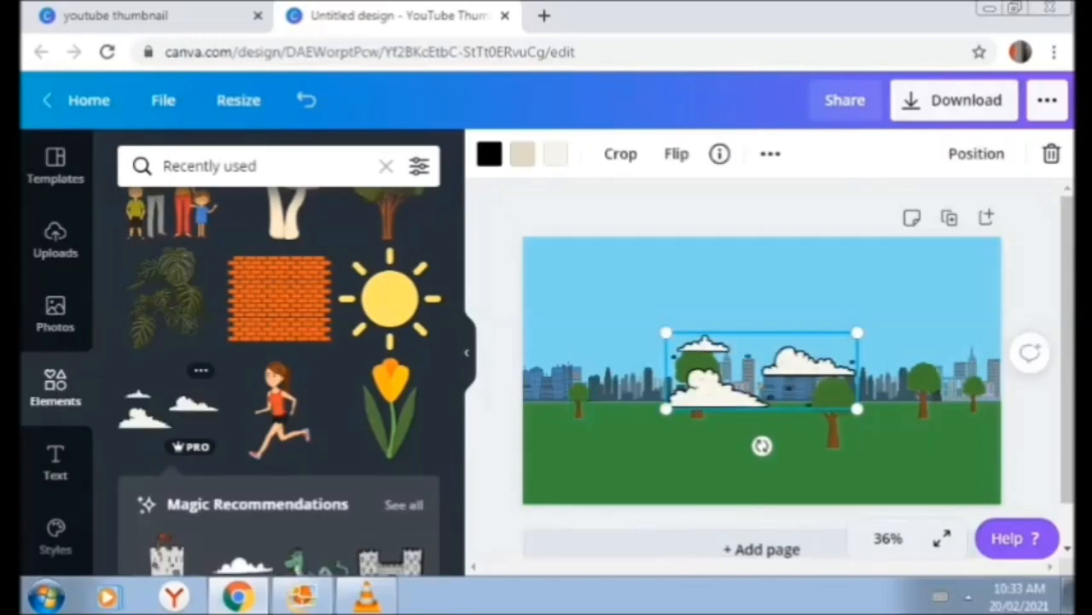
left_click_drag(857, 409, 812, 393)
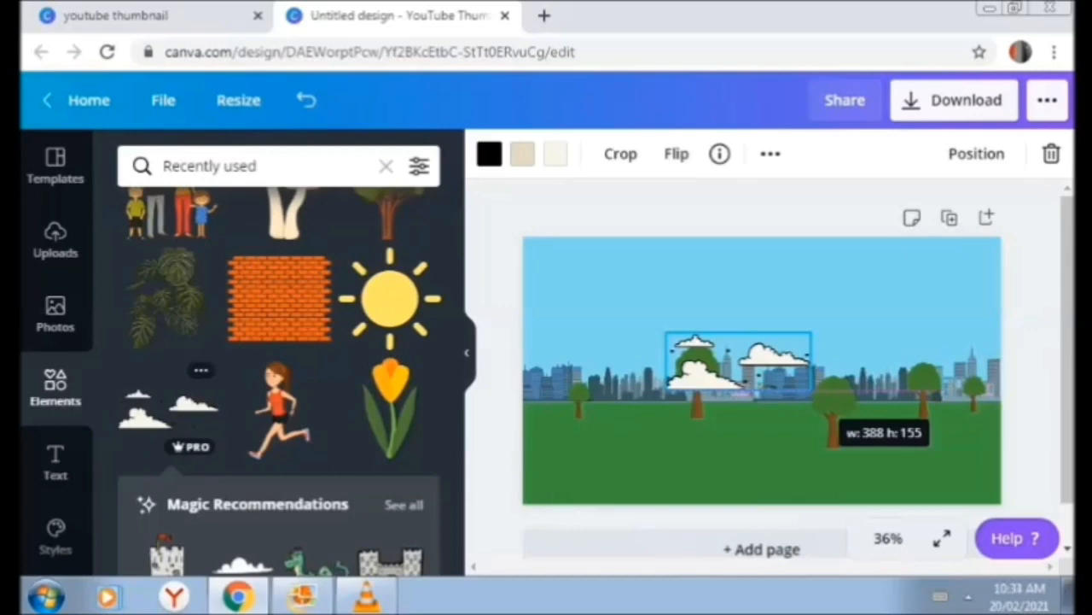
left_click_drag(738, 361, 580, 278)
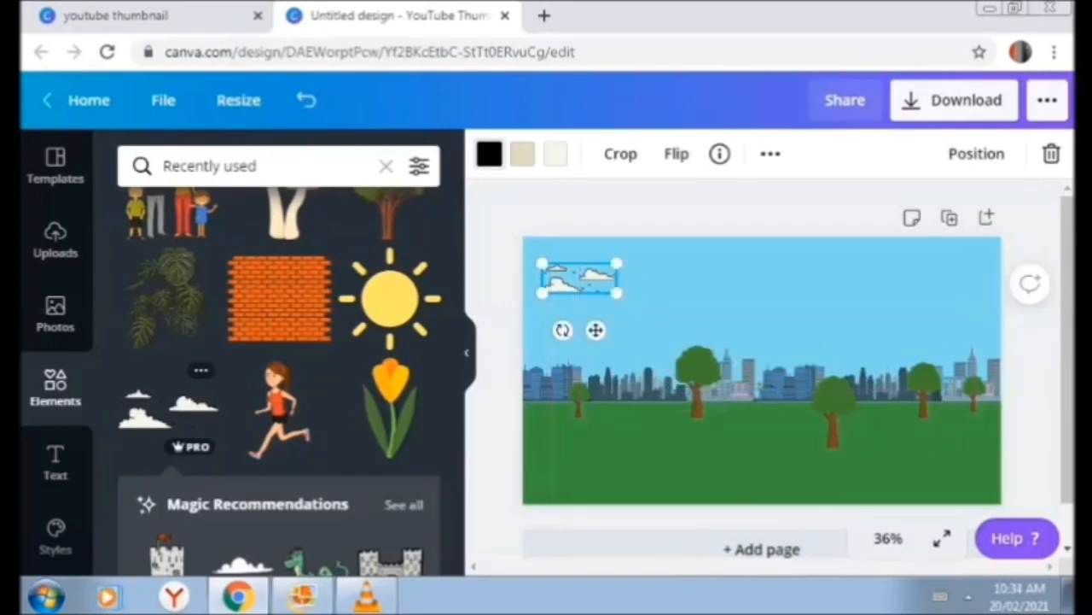
left_click(489, 154)
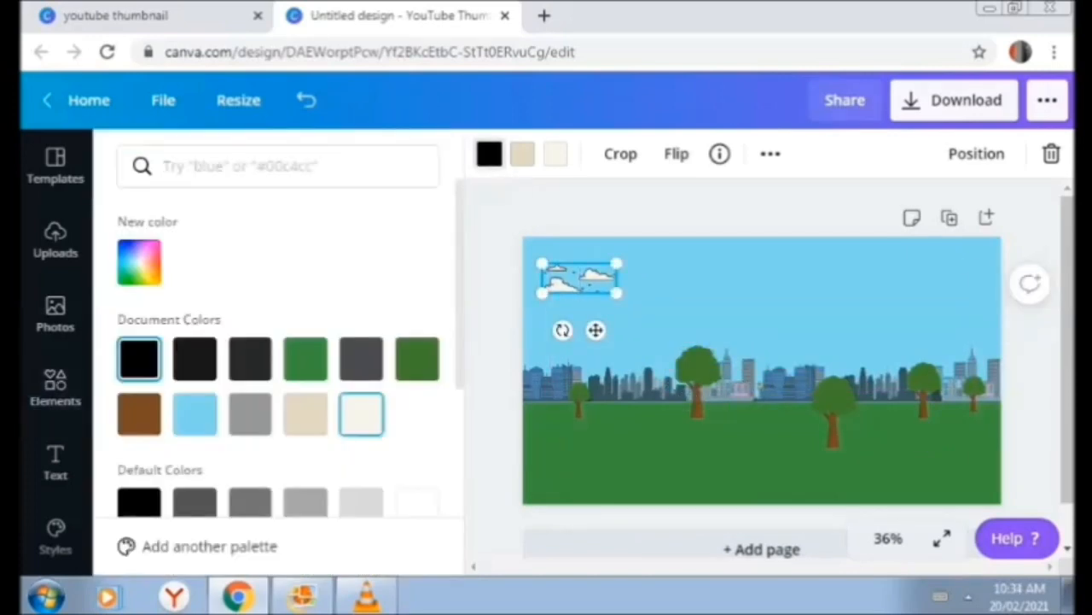
left_click(361, 414)
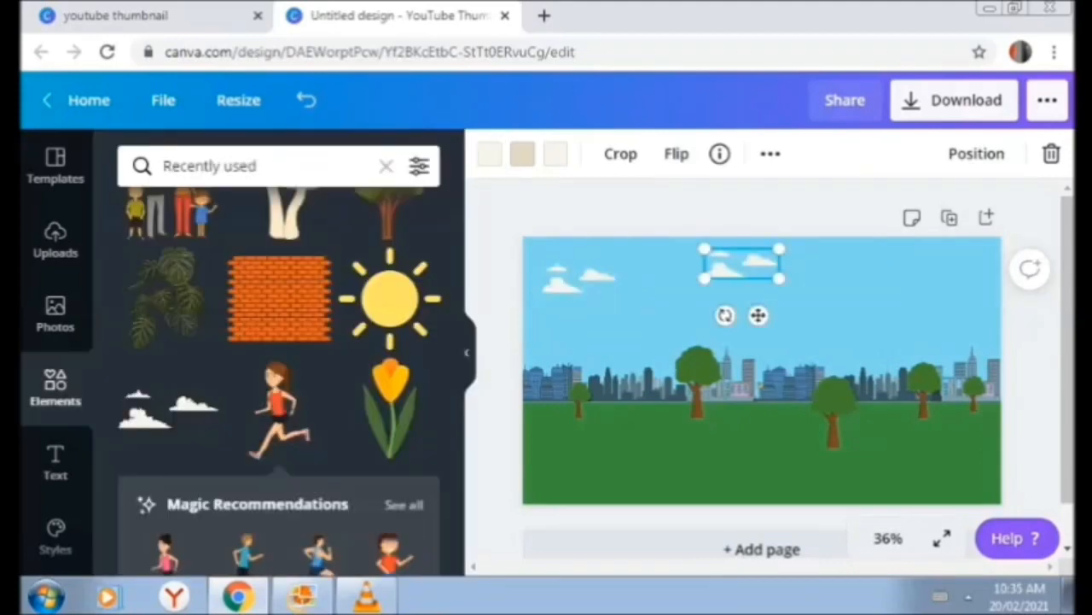
- Duplicate the top-centre clouds, place the copy in the right part of the sky and shift the left clouds slightly down and left
left_click(771, 154)
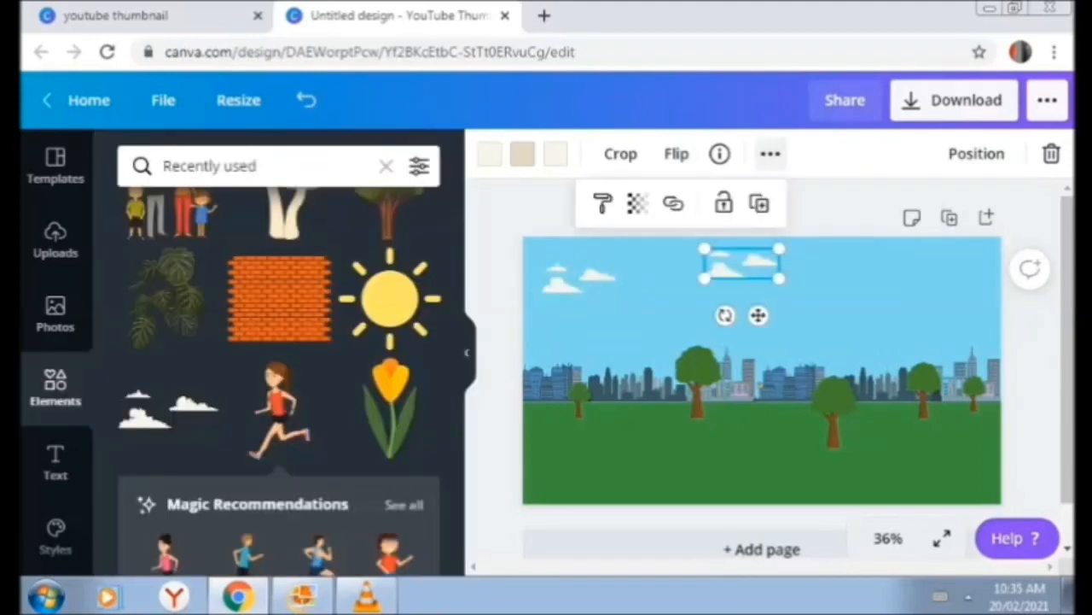
left_click(760, 204)
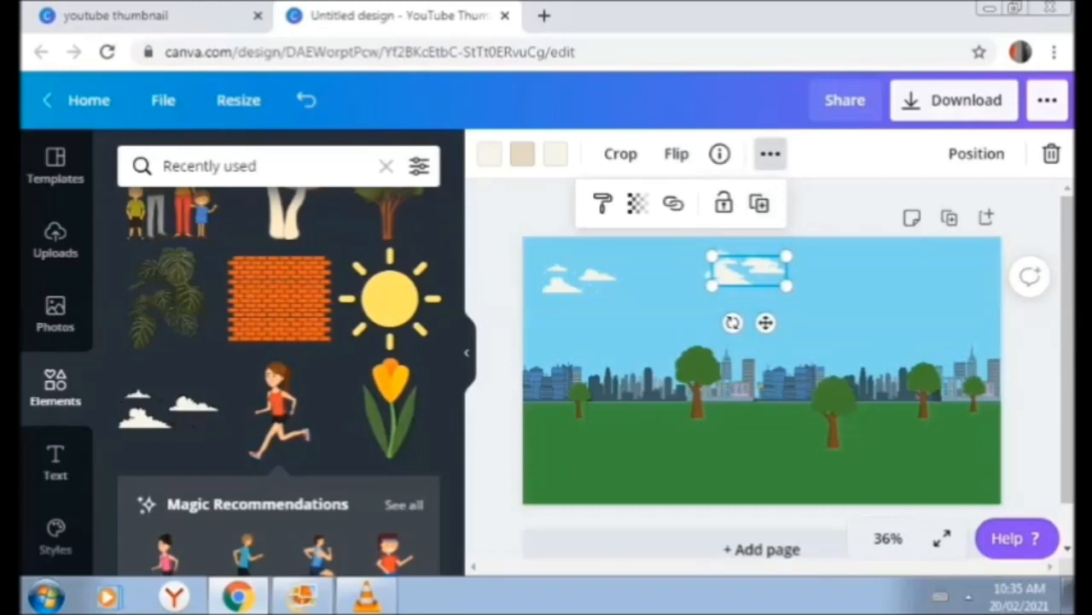
left_click_drag(749, 271, 926, 301)
left_click_drag(580, 280, 569, 294)
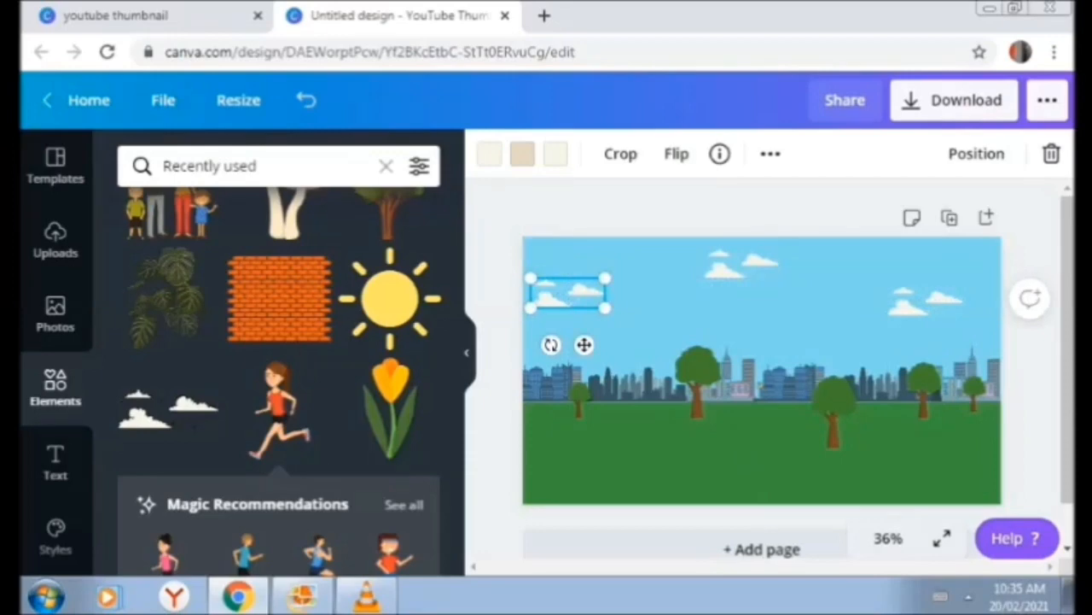
- Move the large tree beside the right-hand blue buildings up and slightly left so its trunk stands just below the horizon
left_click(272, 165)
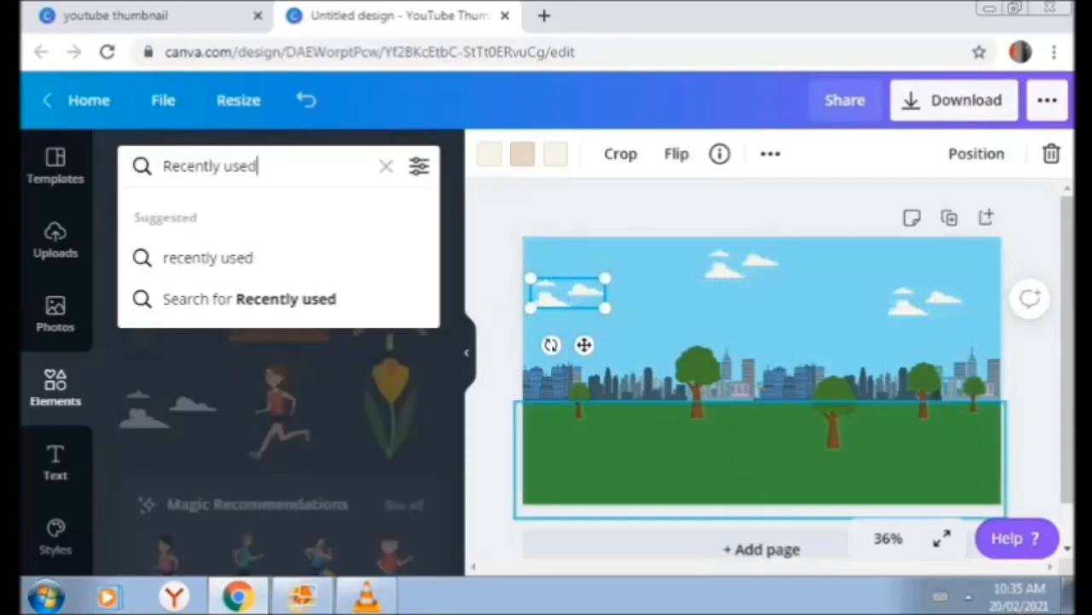
left_click(835, 397)
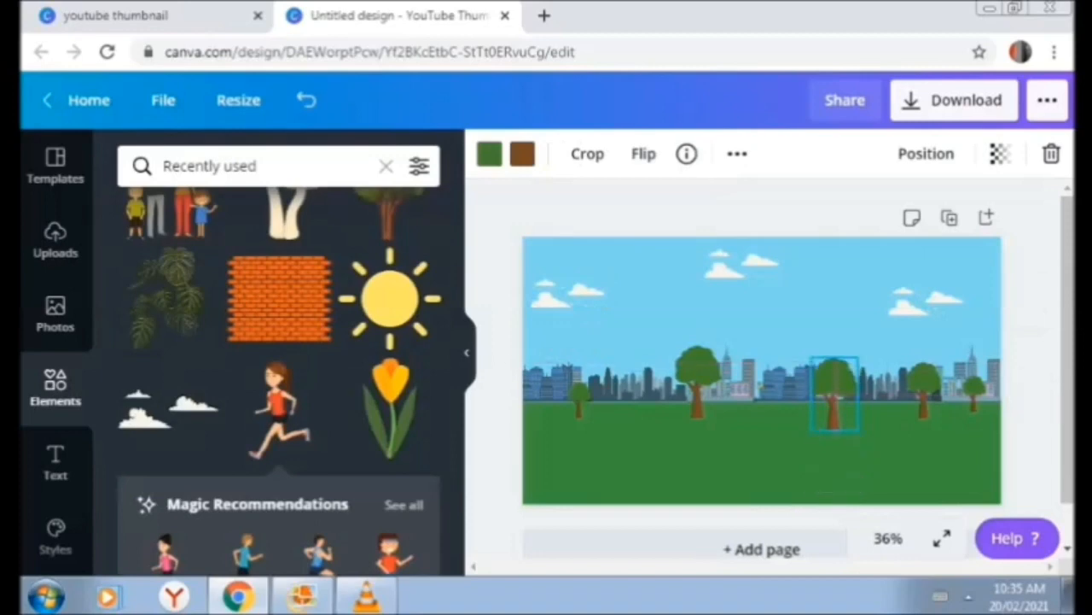
left_click_drag(835, 396, 829, 392)
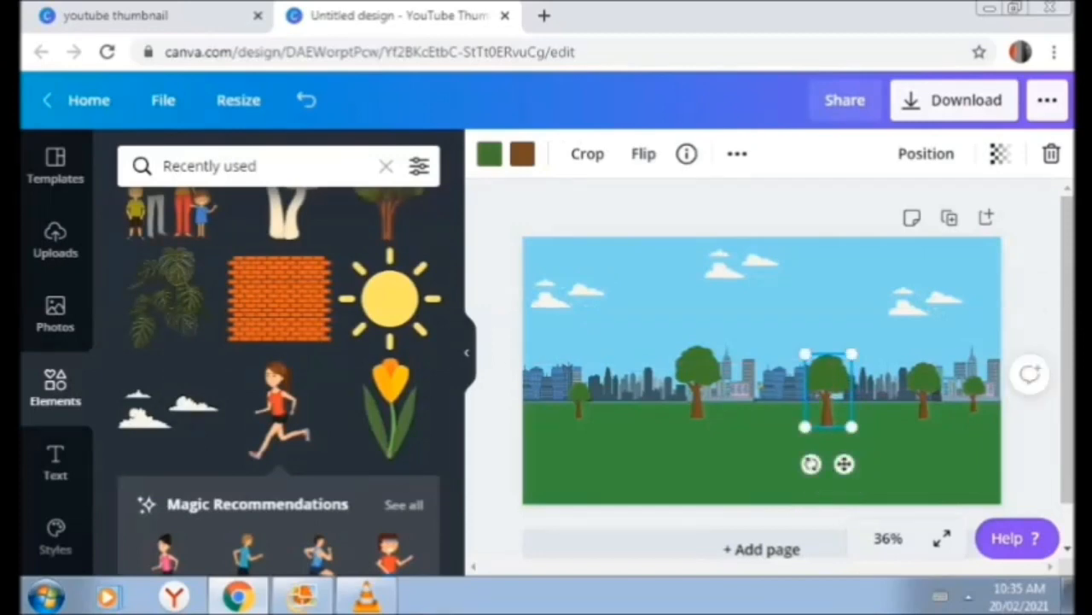
- Add the street lamp, slightly reduced, left of the left large tree and place a duplicate right of the right large tree
scroll(279, 380, "down", 8)
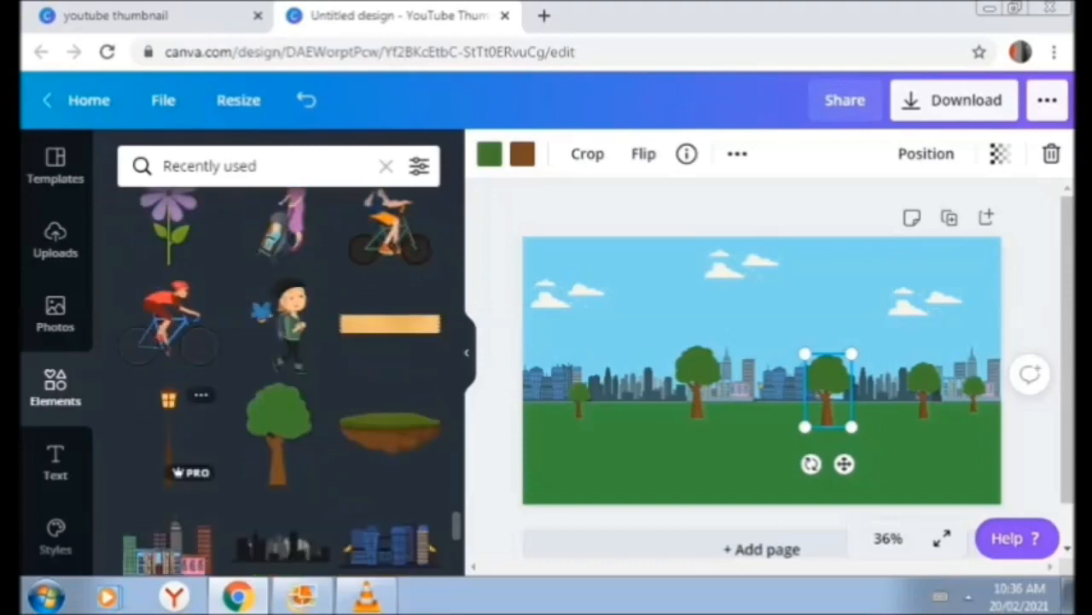
left_click(169, 427)
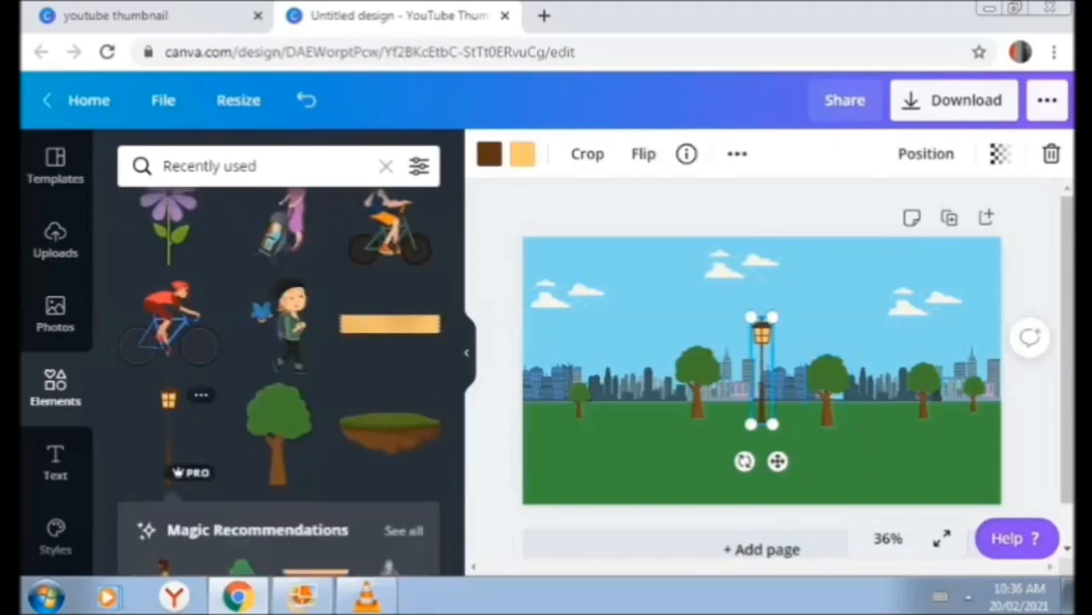
left_click_drag(773, 316, 770, 332)
left_click_drag(760, 376, 656, 387)
left_click(736, 153)
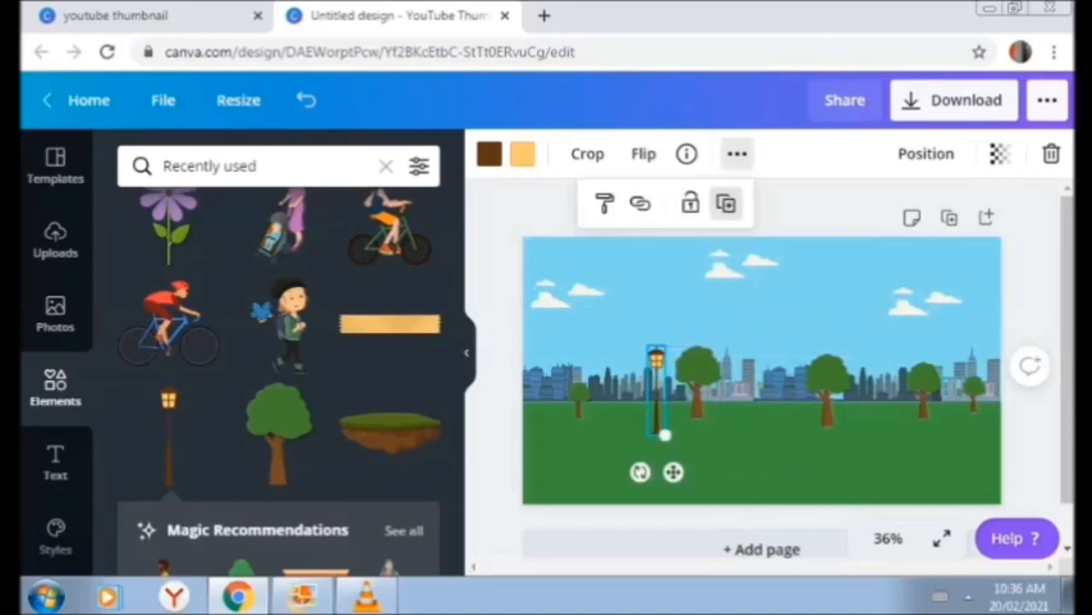
left_click(725, 203)
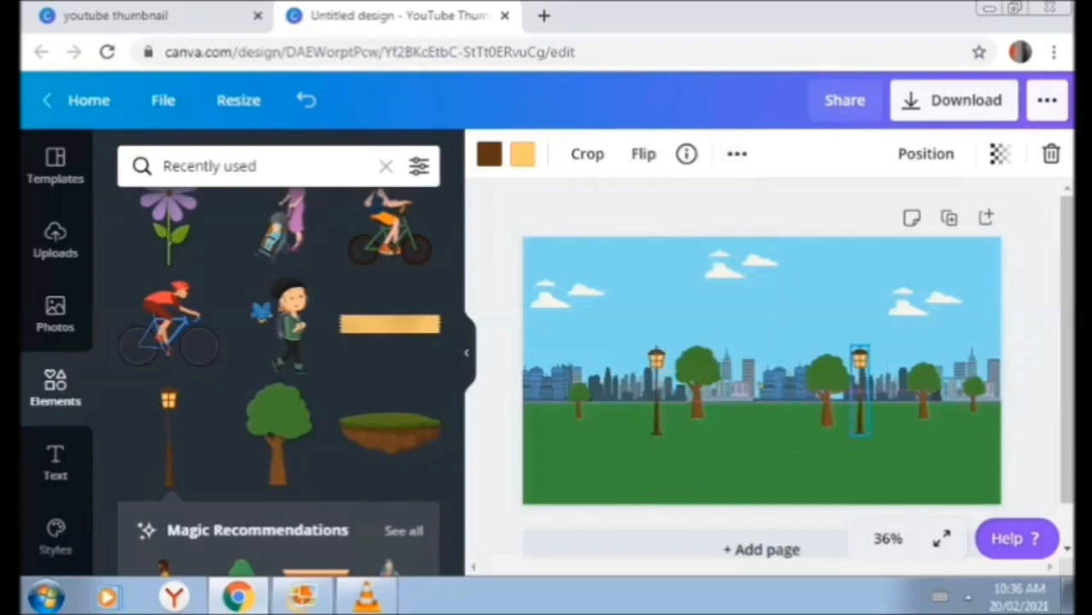
- Duplicate the right street lamp, shrink the copy and place it between the two smaller trees near the right edge
left_click(737, 153)
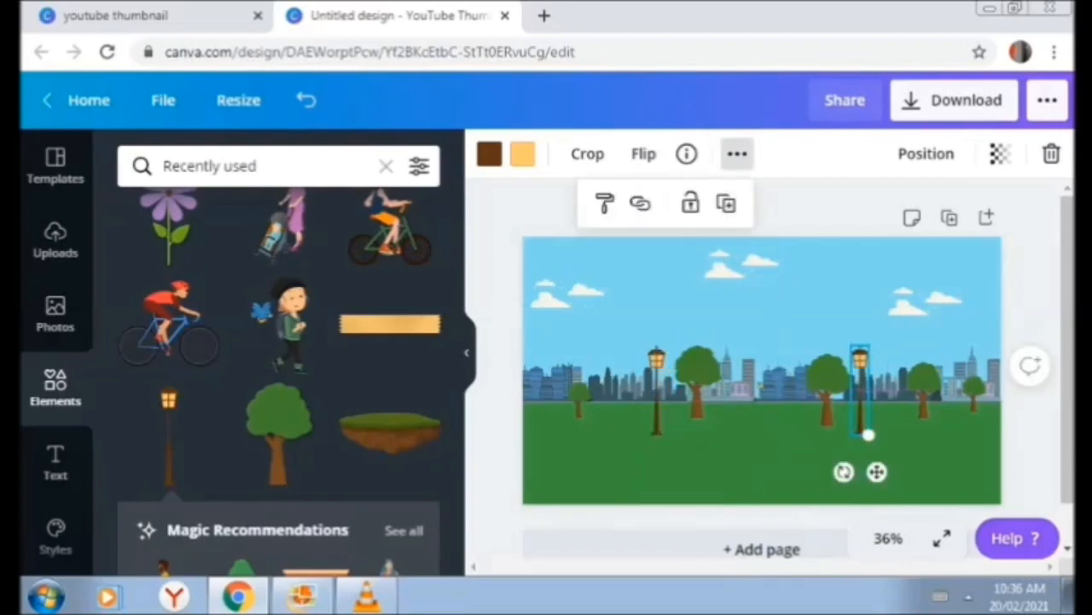
left_click(726, 203)
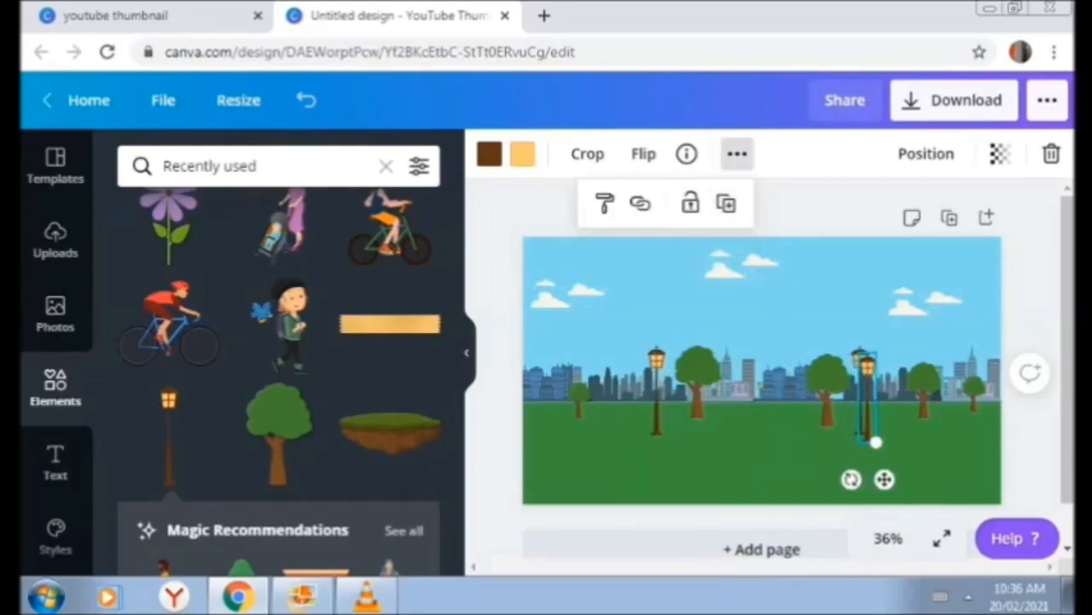
left_click_drag(876, 352, 871, 382)
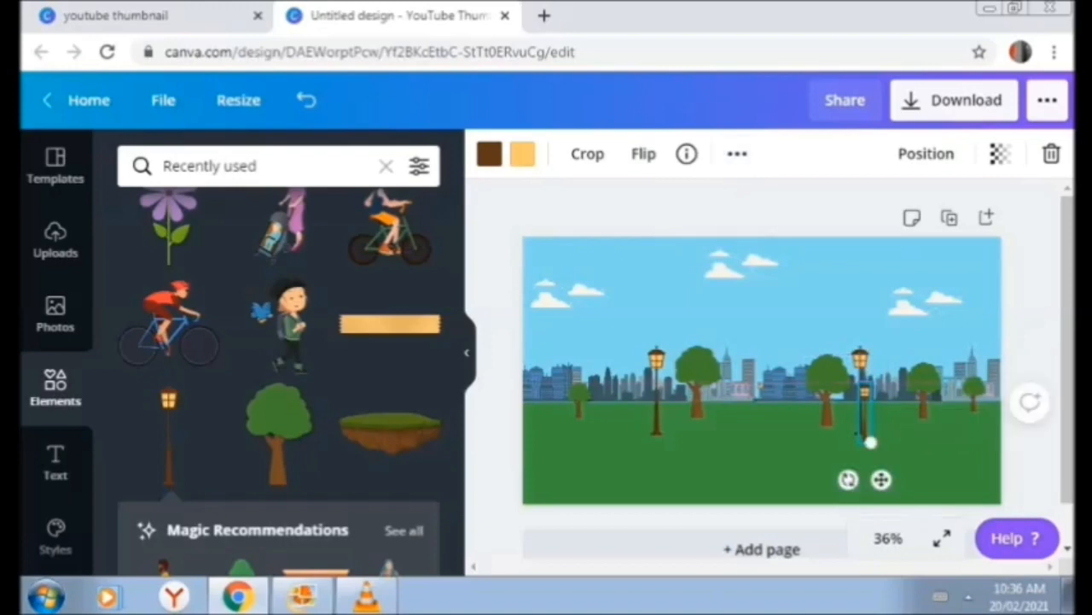
left_click_drag(861, 422, 961, 364)
- Duplicate the small right-hand street lamp twice, placing one copy at the far left and the other between the two large trees
left_click(736, 153)
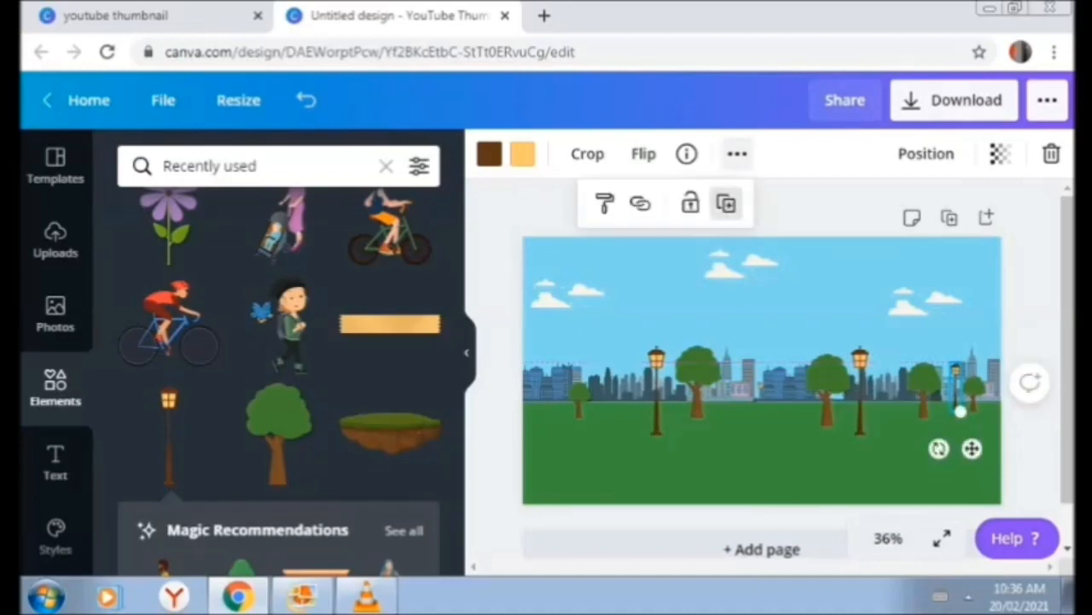
left_click(726, 203)
left_click_drag(967, 418, 547, 415)
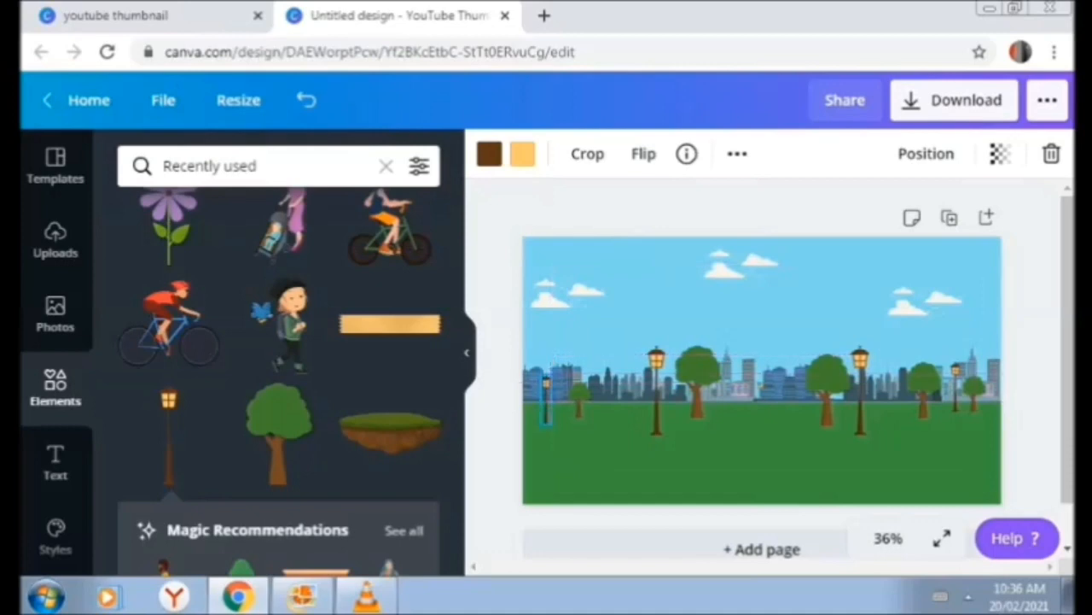
left_click(737, 154)
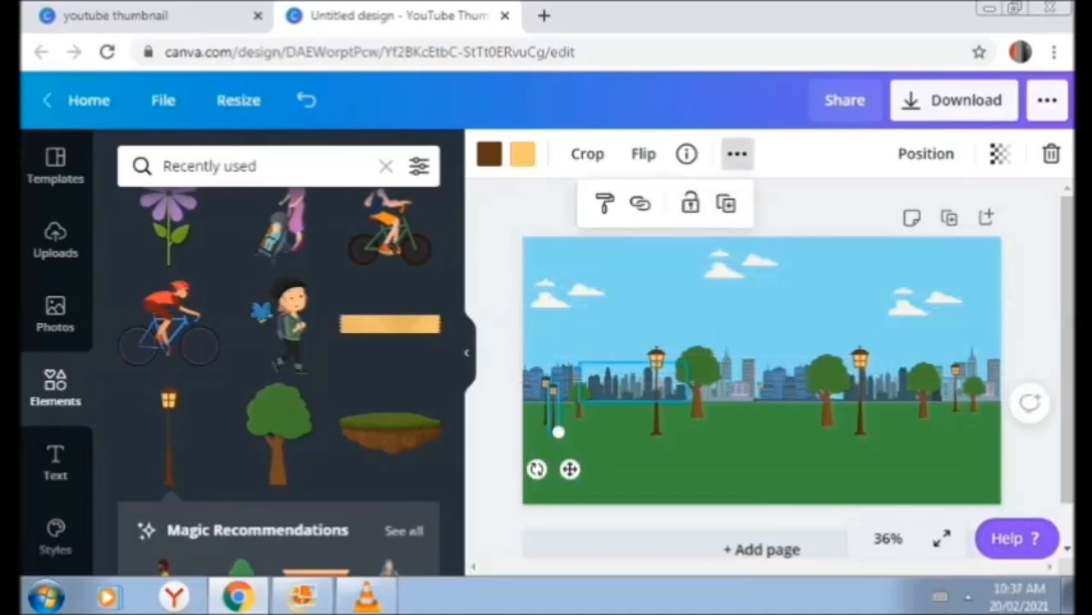
left_click(727, 203)
mouse_move(755, 374)
left_mouse_down()
mouse_move(757, 410)
mouse_move(757, 372)
mouse_move(757, 403)
mouse_move(751, 388)
left_mouse_up()
left_click(757, 407)
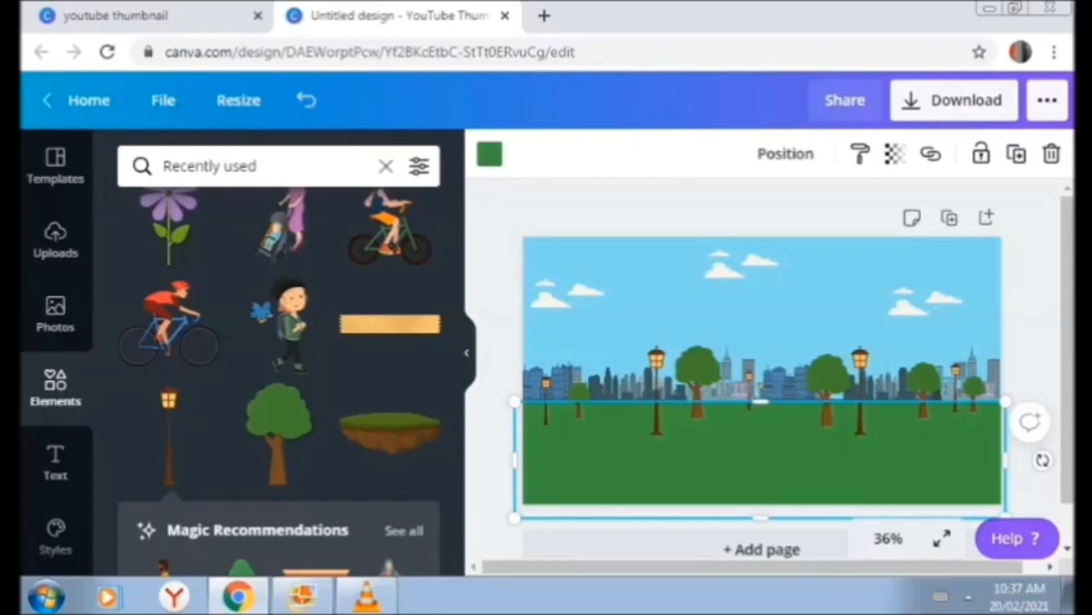
- Find the solid white brush-stroke bar among the line elements, add it and place it low on the grass at the canvas's left edge
left_click(385, 165)
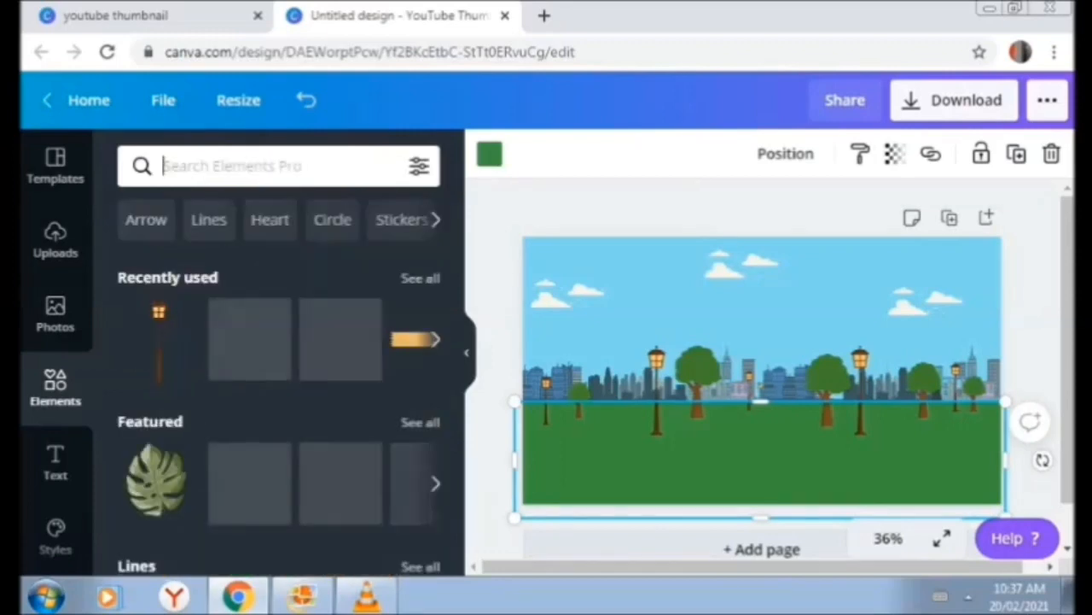
scroll(282, 375, "down", 1)
scroll(282, 375, "down", 3)
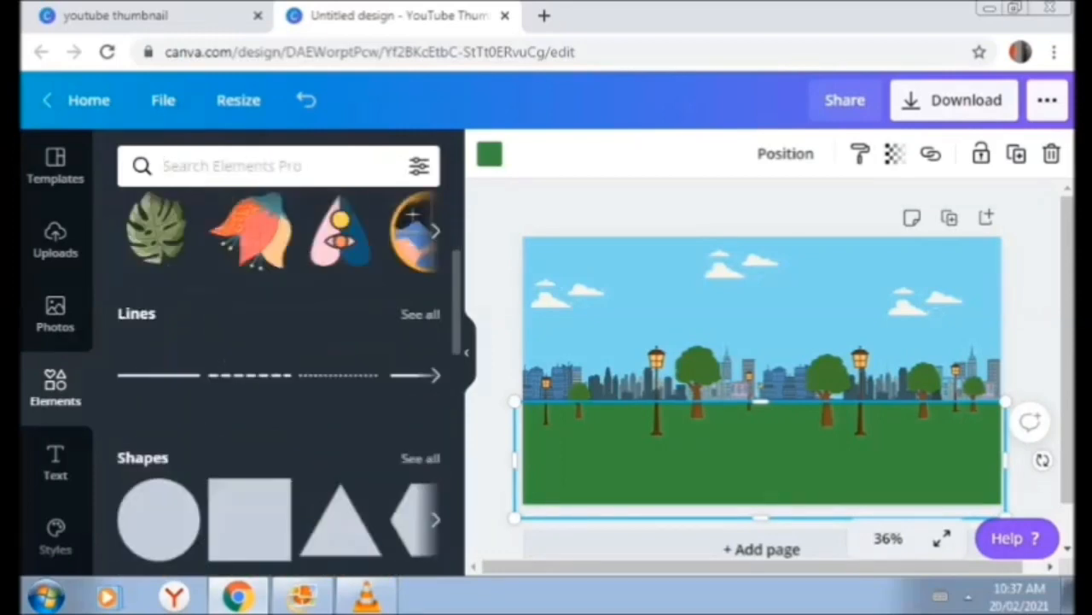
left_click(420, 314)
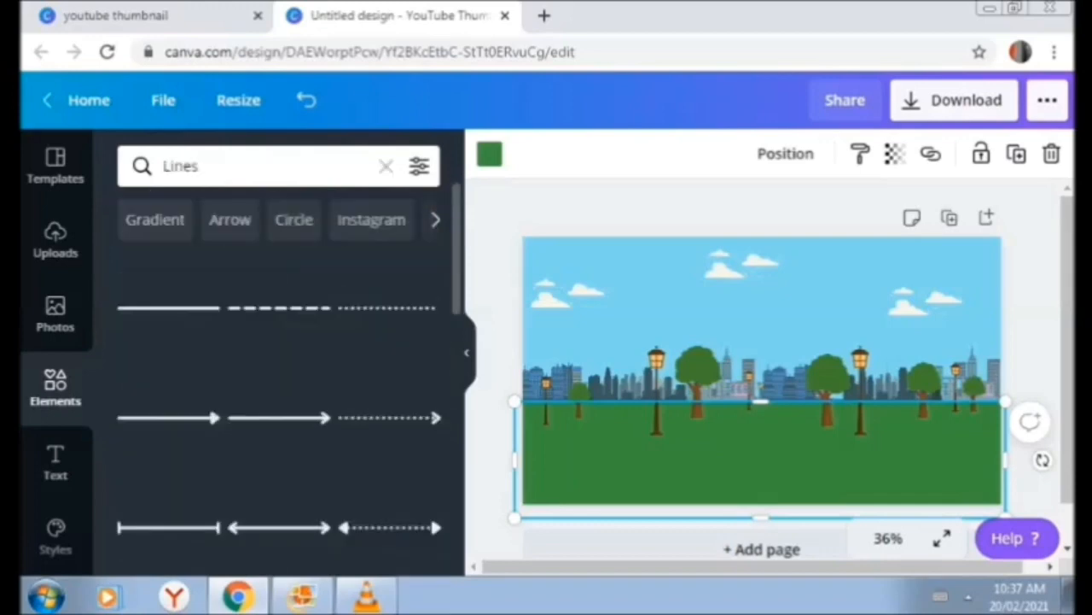
scroll(282, 376, "down", 4)
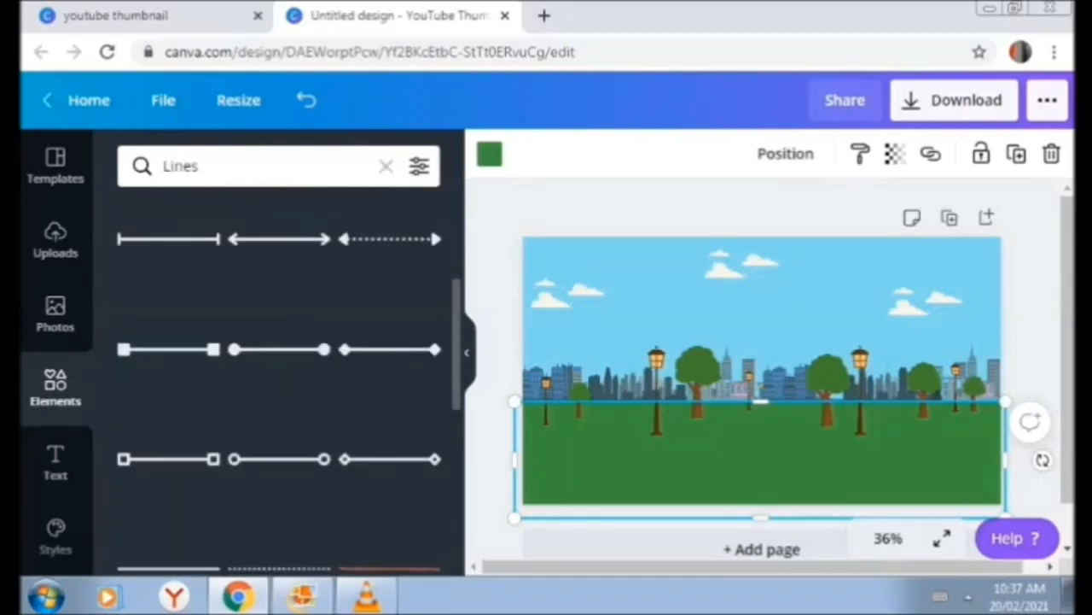
scroll(282, 375, "down", 5)
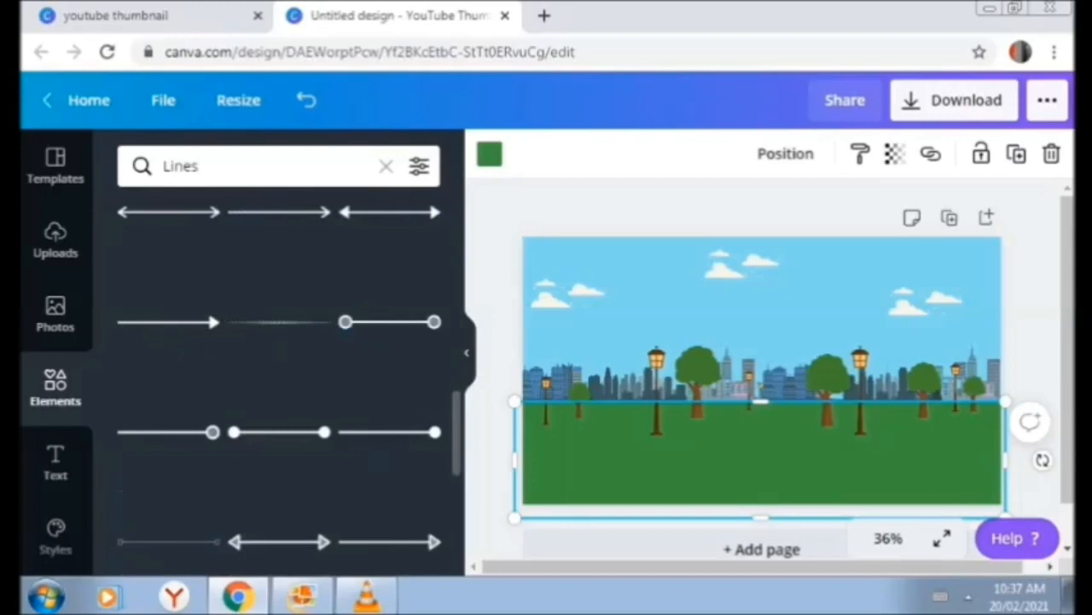
scroll(281, 376, "down", 5)
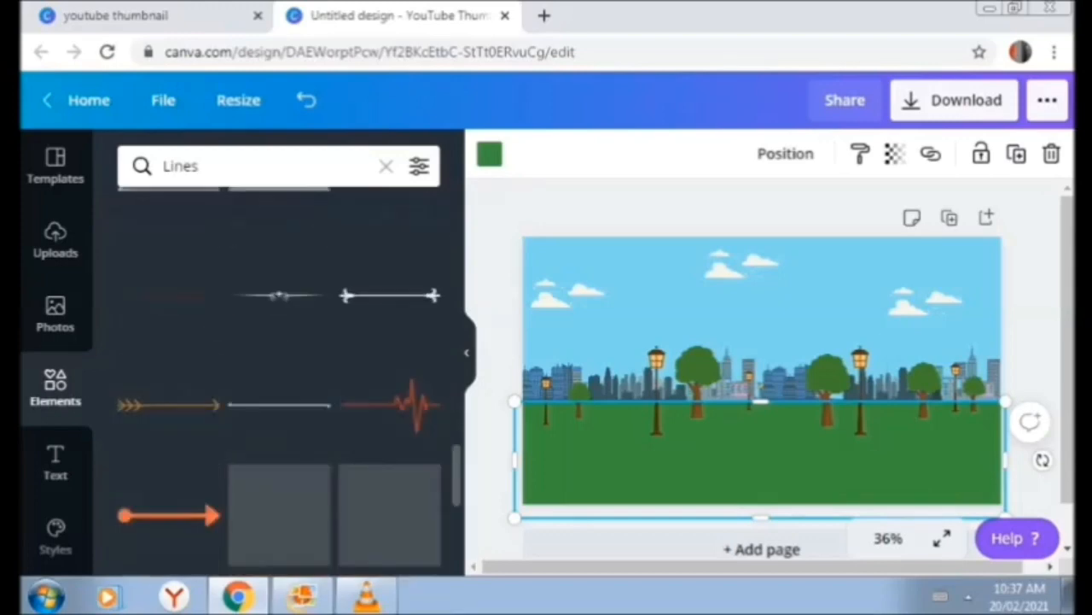
scroll(281, 384, "down", 4)
left_click(279, 392)
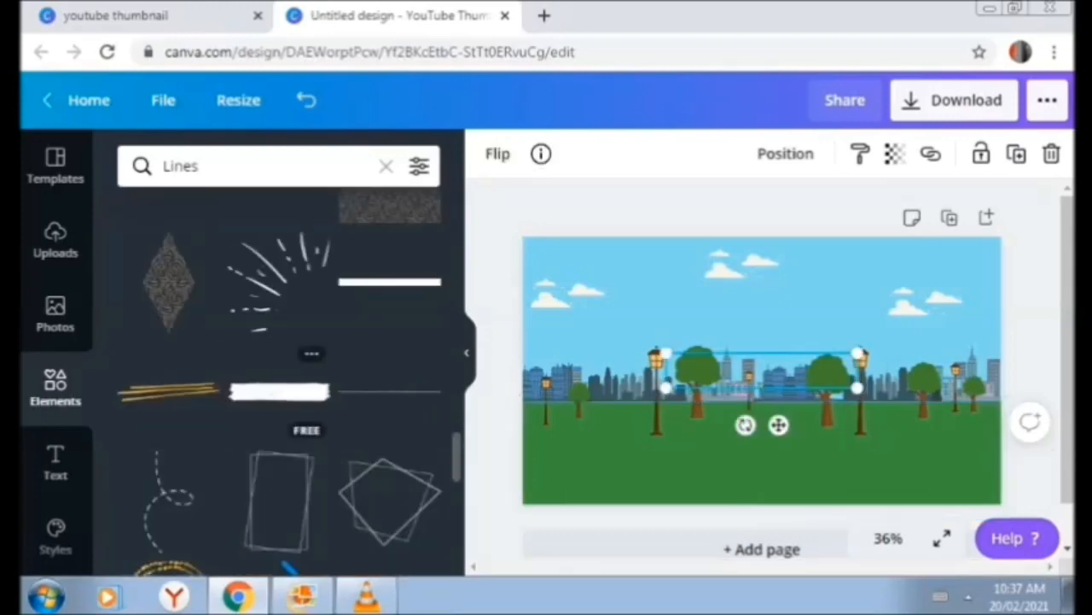
mouse_move(760, 371)
left_mouse_down()
mouse_move(687, 459)
mouse_move(611, 461)
left_mouse_up()
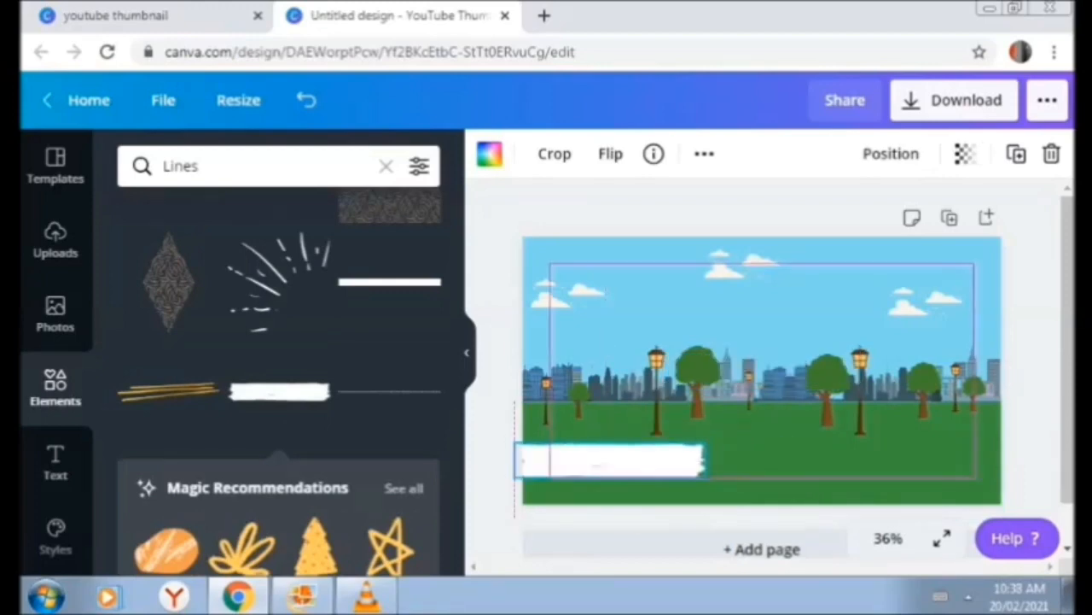
- Crop the ragged ends off the white bar and lengthen it from just beyond the canvas's left edge to past the middle
left_click(555, 153)
left_click_drag(705, 476, 805, 464)
left_click(516, 154)
left_click_drag(524, 466, 504, 465)
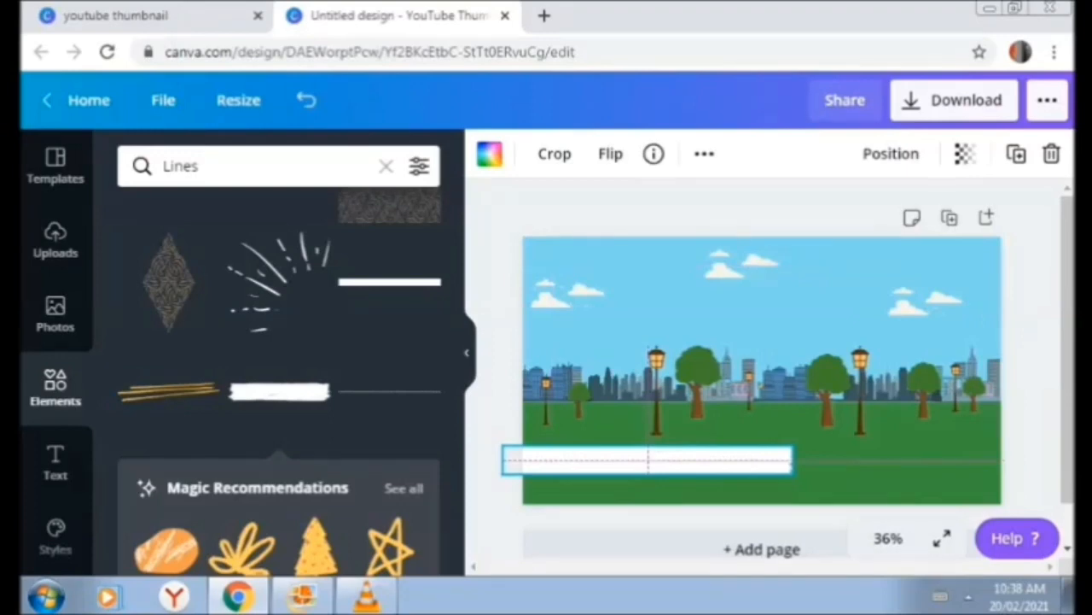
left_click_drag(504, 465, 503, 465)
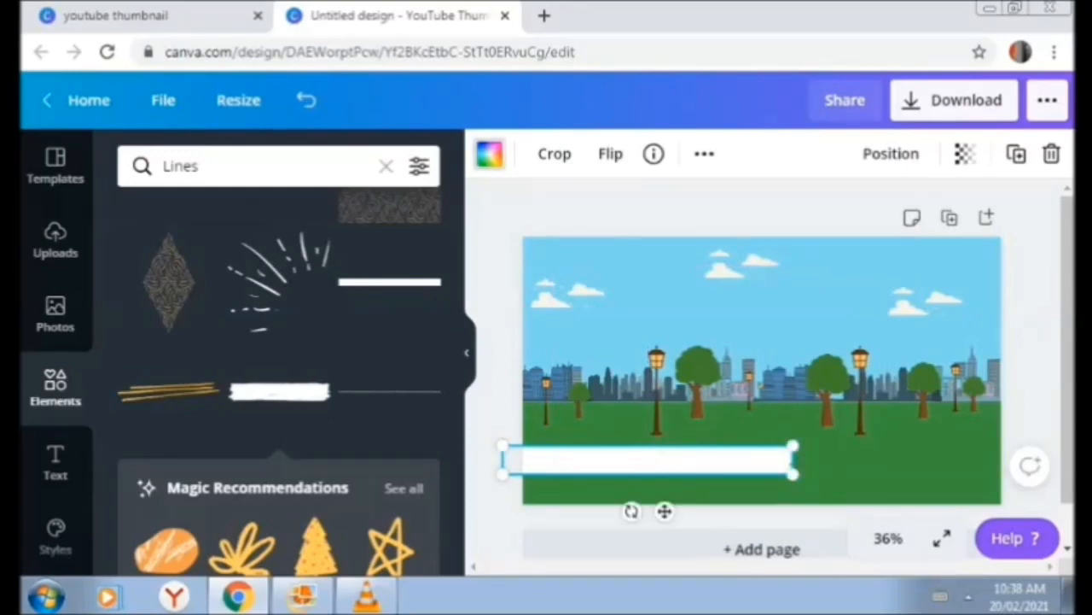
- Recolour the bar grey and continue it with a copy to the canvas's right edge, forming a full-width path
left_click(489, 155)
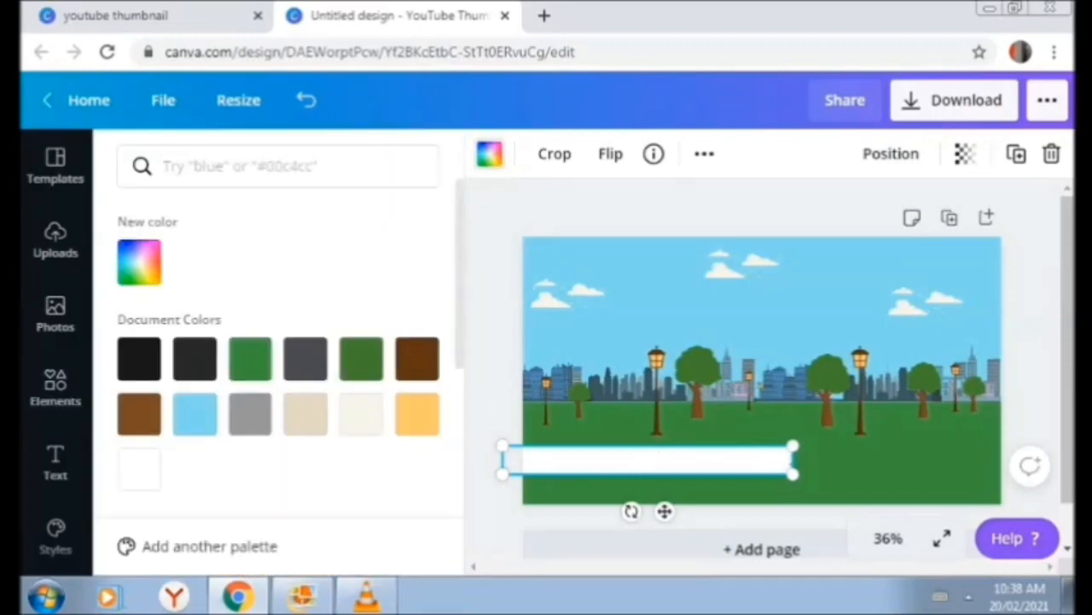
left_click(250, 413)
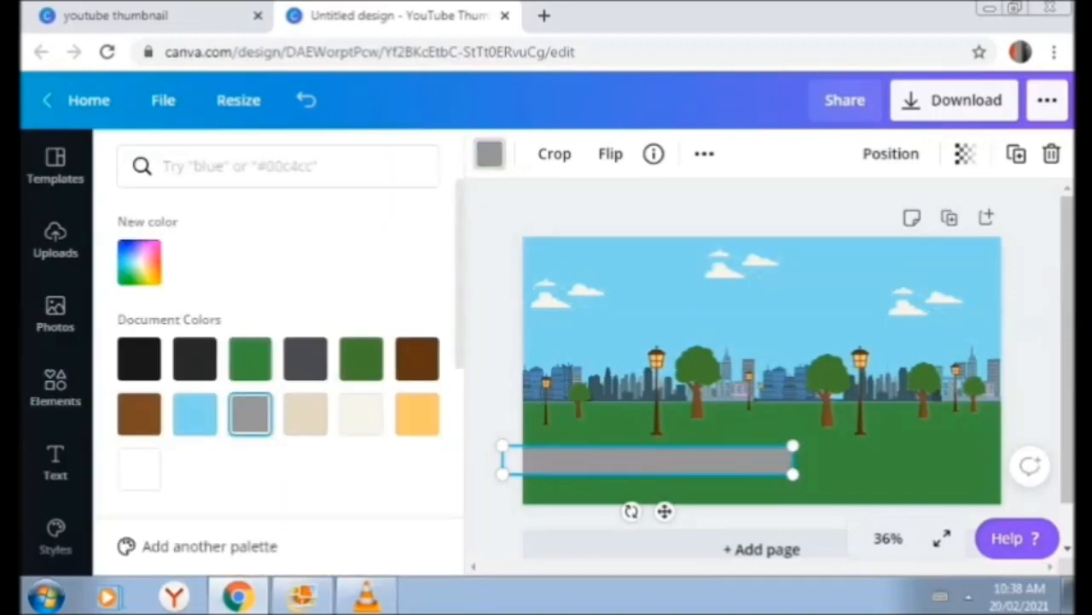
left_click_drag(648, 461, 649, 461)
left_click(649, 461)
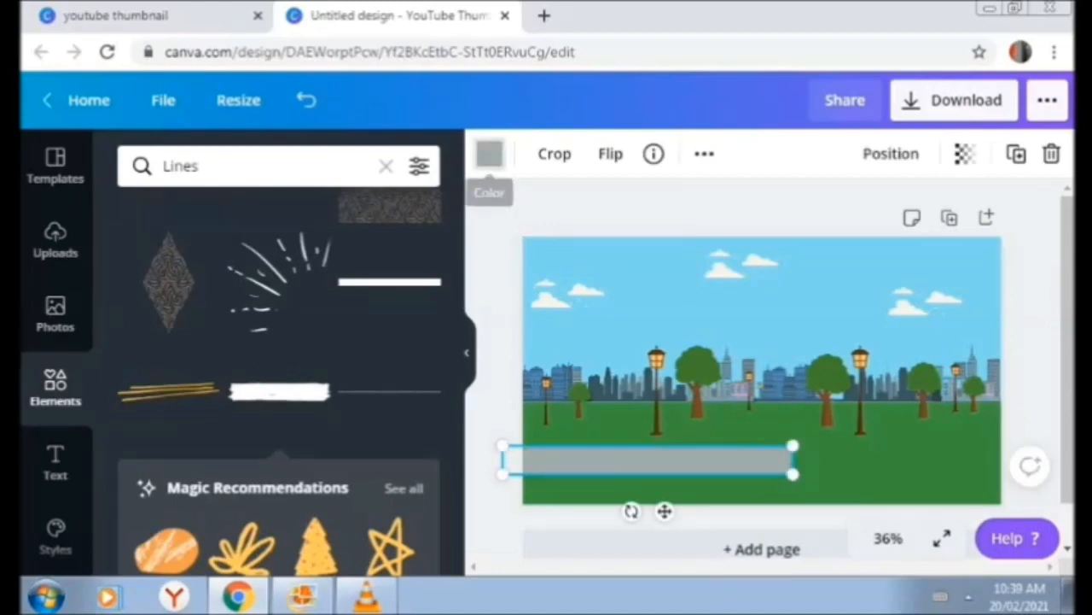
left_click(489, 154)
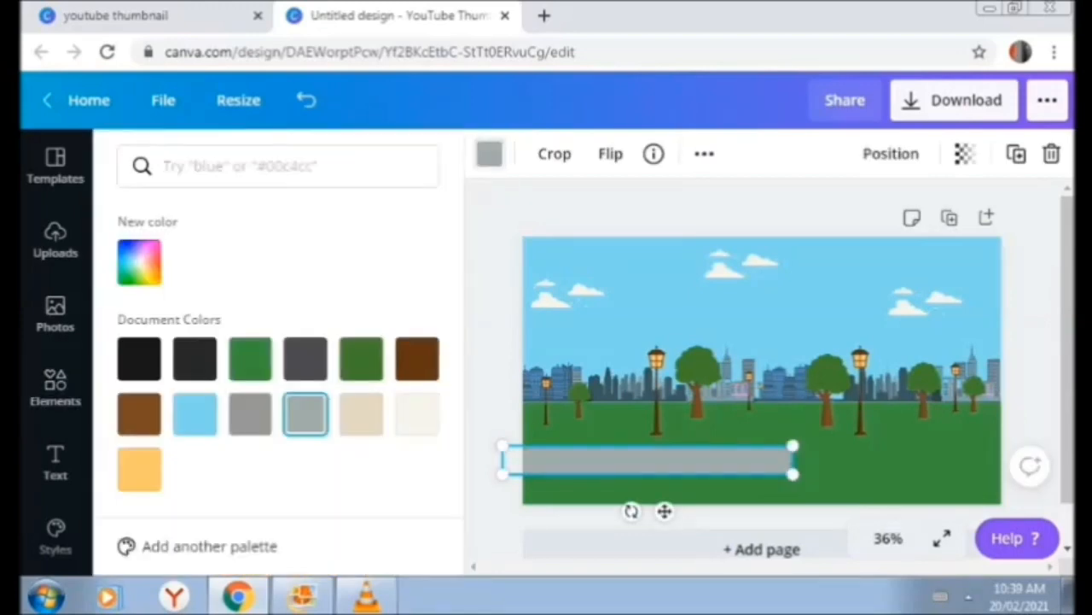
left_click_drag(649, 460, 868, 460)
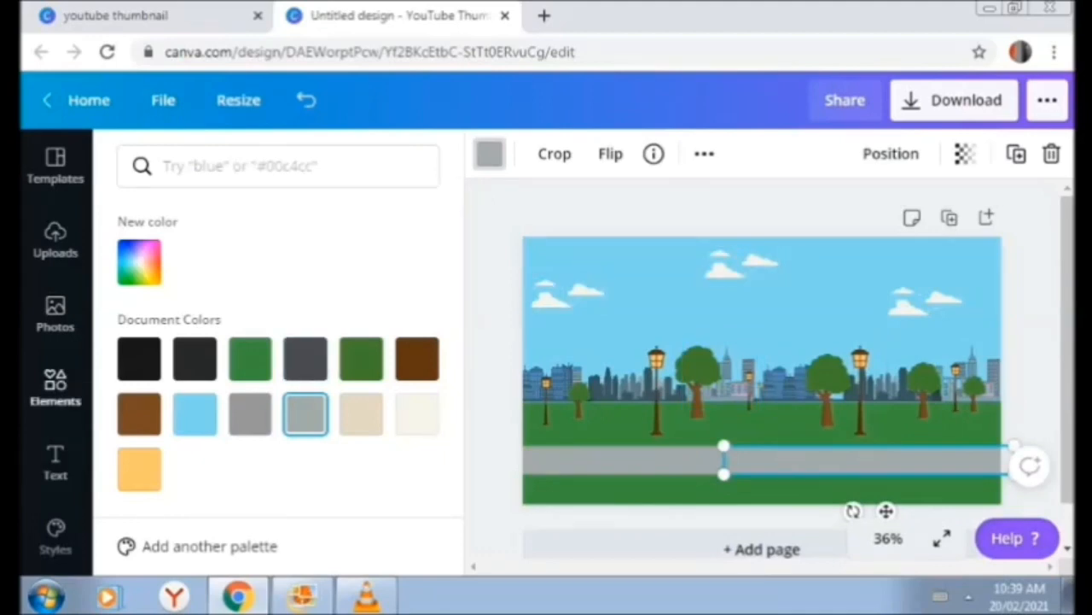
- Add the running woman from the recently used elements, reduce her and place her on the right part of the path
left_click(55, 388)
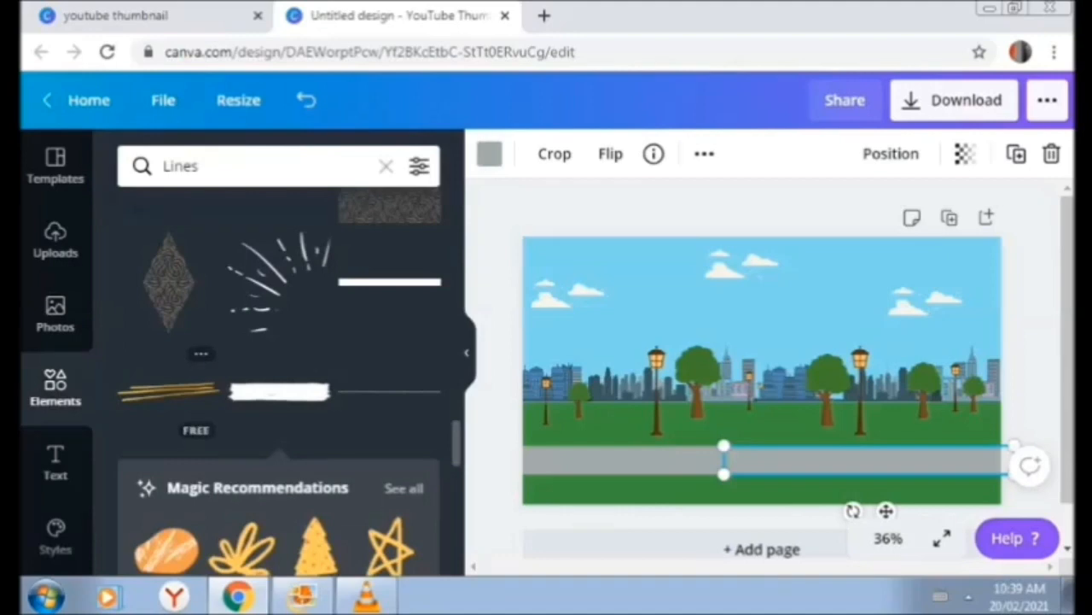
left_click(385, 165)
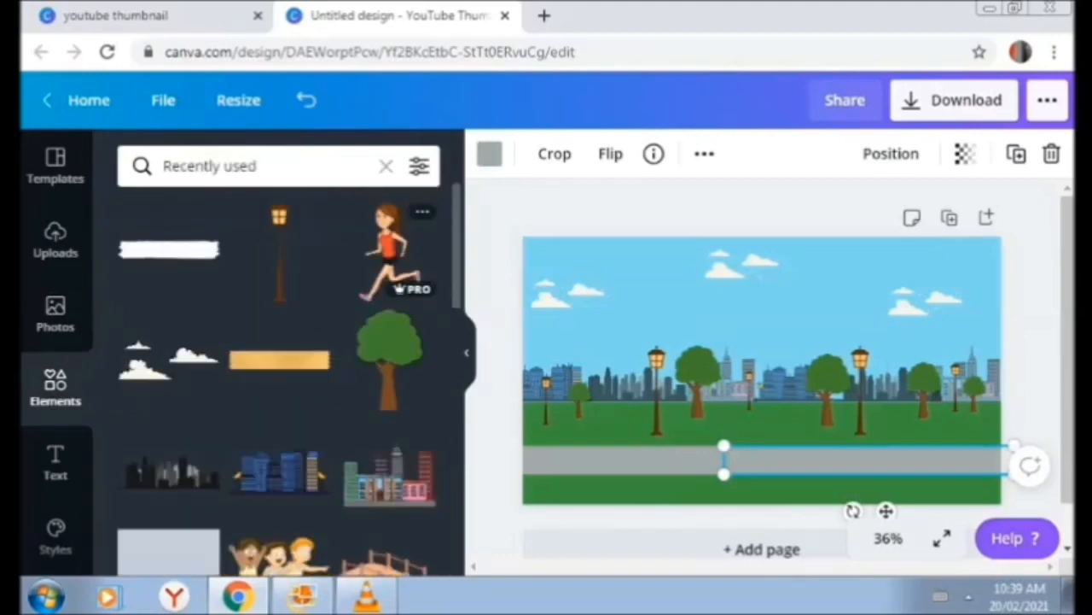
left_click(389, 252)
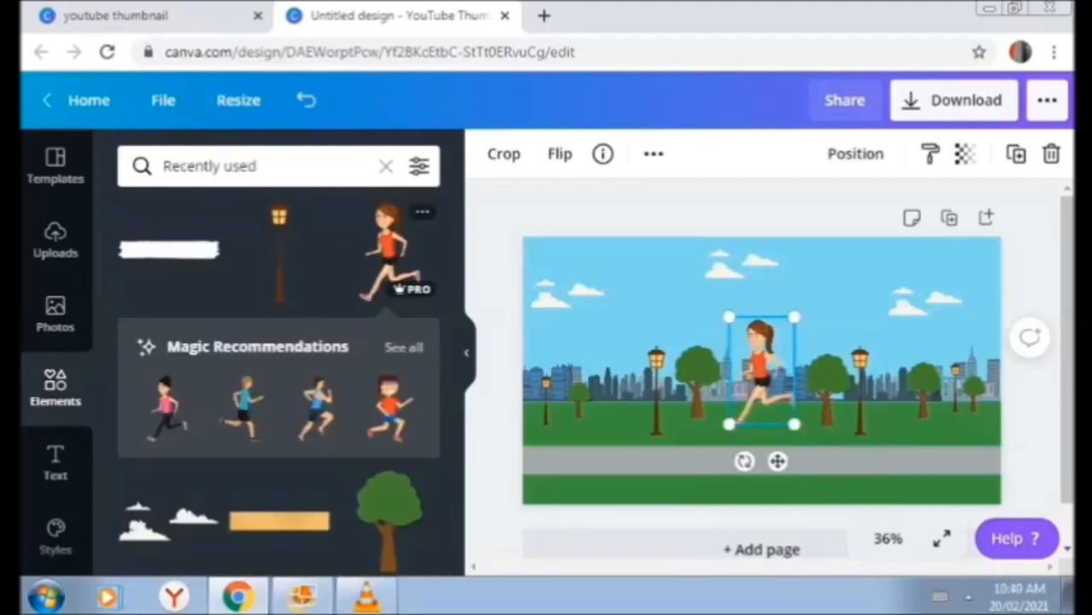
left_click_drag(795, 317, 780, 343)
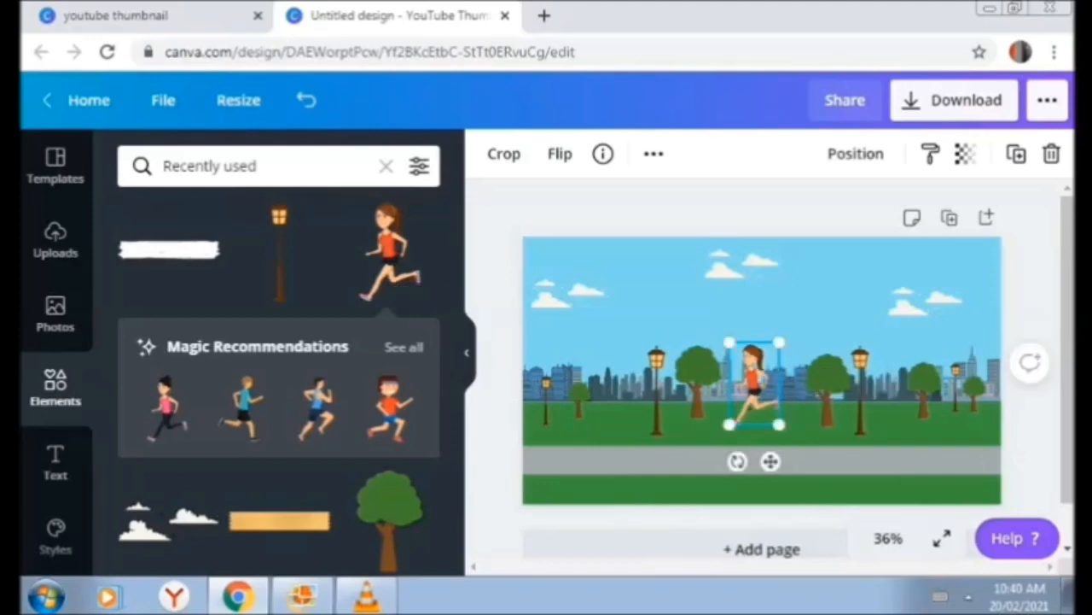
left_click_drag(751, 384, 905, 453)
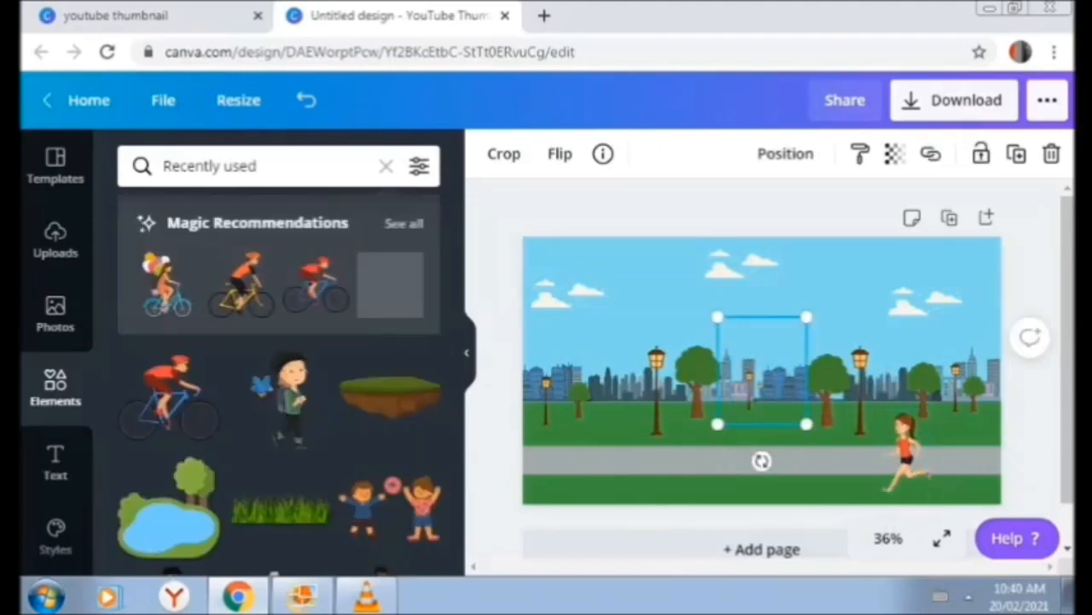
- Place a horizontally flipped, reduced cyclist on the middle of the path and slightly enlarge the running woman
left_click(560, 154)
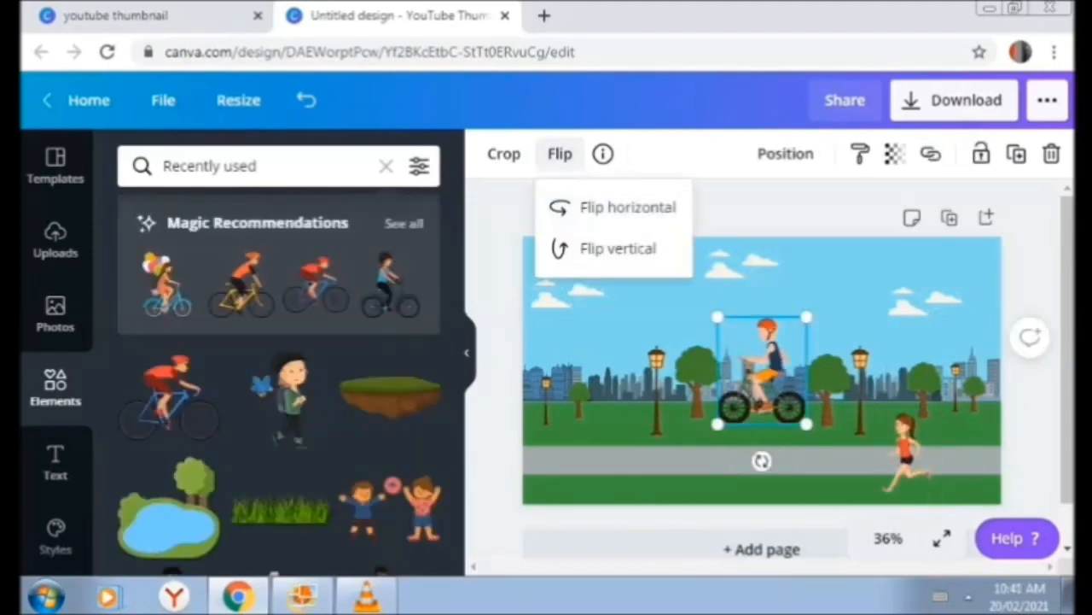
left_click_drag(806, 317, 777, 353)
left_click_drag(749, 390, 766, 417)
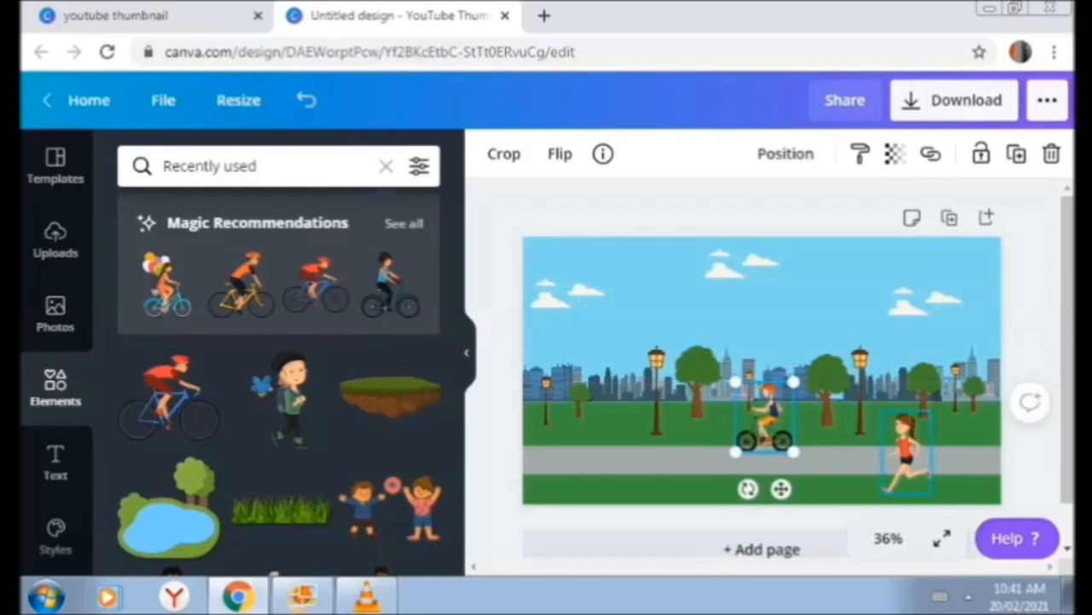
left_click(906, 452)
left_click_drag(931, 411, 941, 393)
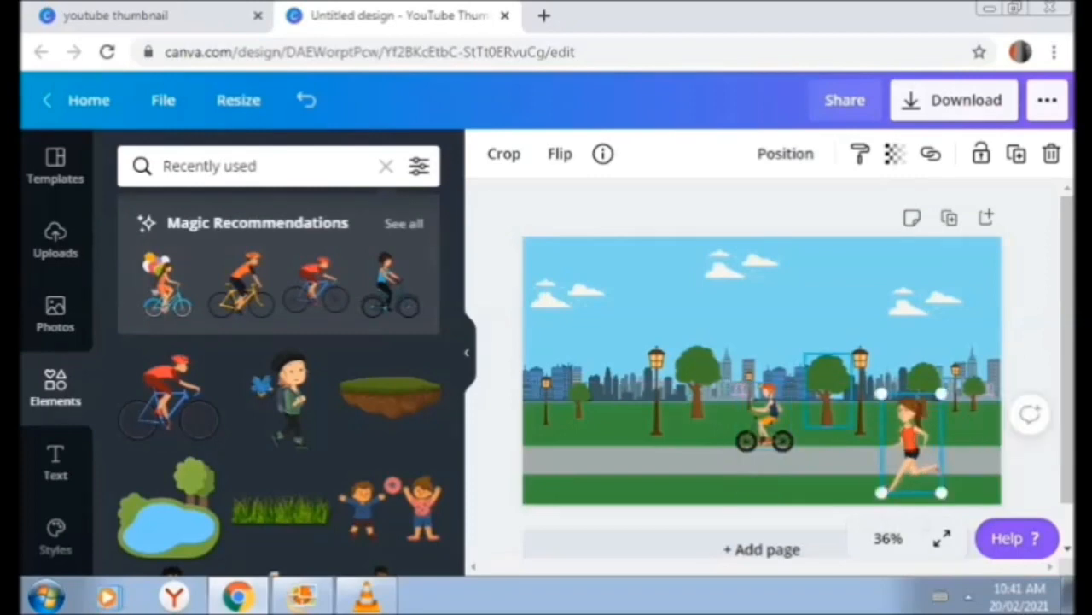
- Add the walking child in the black beret, slightly reduced, on the left part of the path
left_click(286, 401)
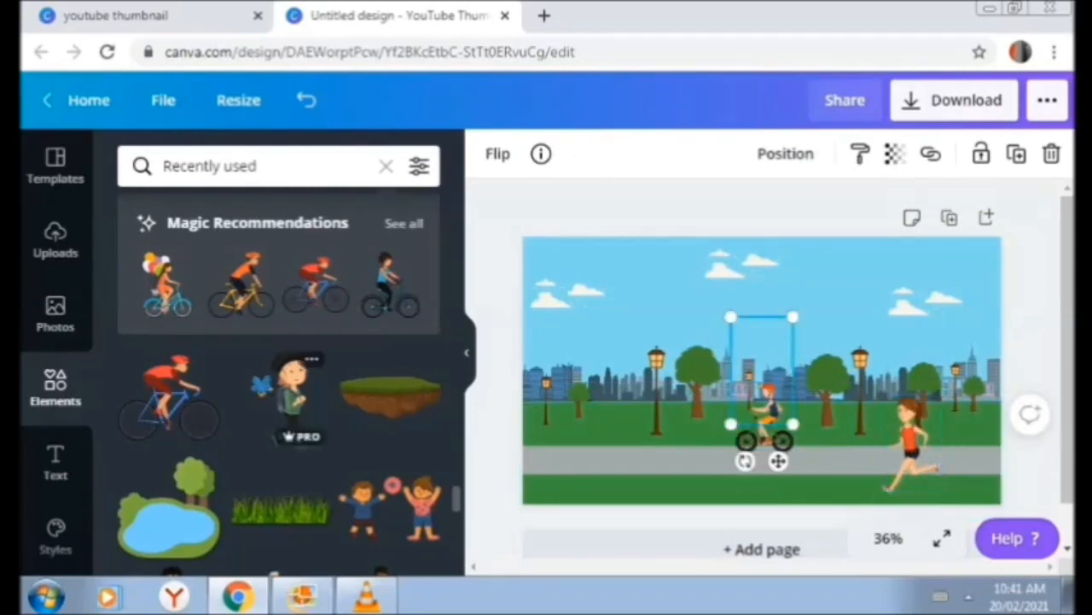
left_click_drag(764, 375, 629, 421)
left_click_drag(656, 364, 640, 394)
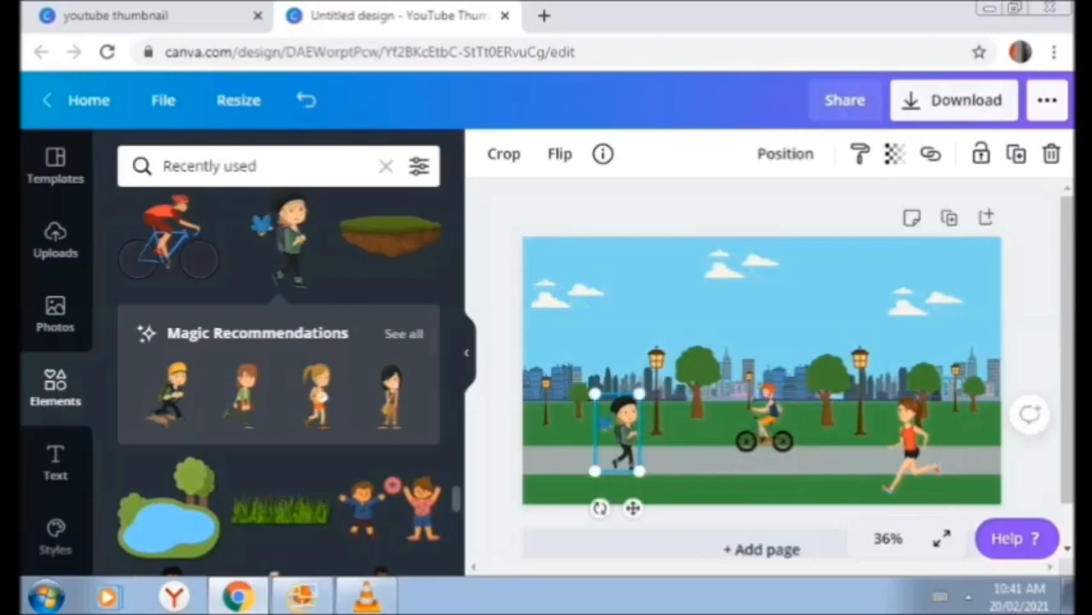
- Add the yellow flower, shrink it and place it at the path's lower edge between the child and the cyclist
scroll(279, 380, "down", 4)
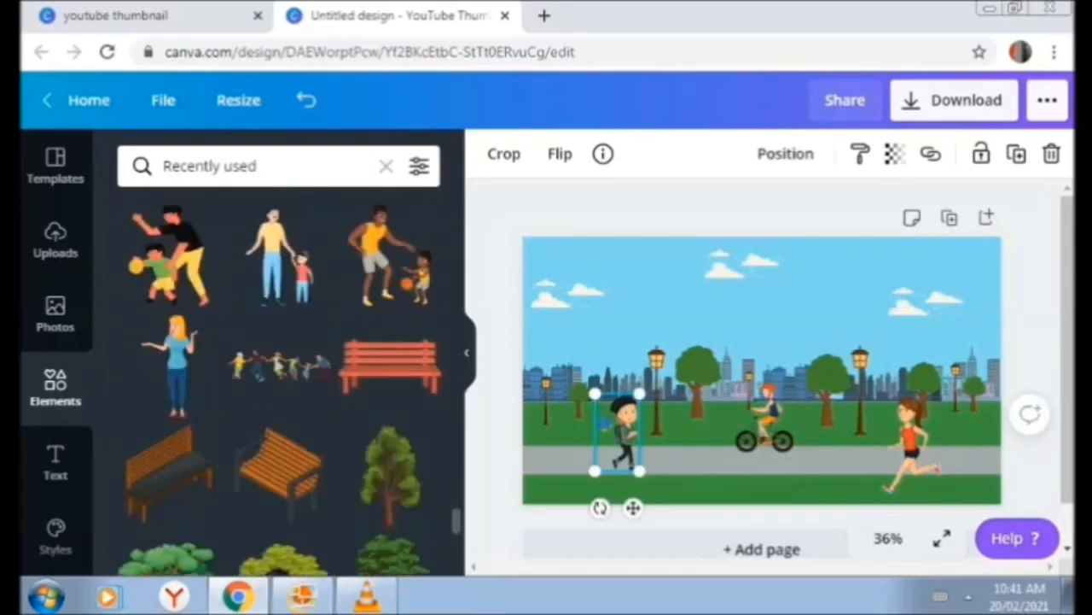
scroll(279, 380, "up", 5)
scroll(279, 380, "up", 3)
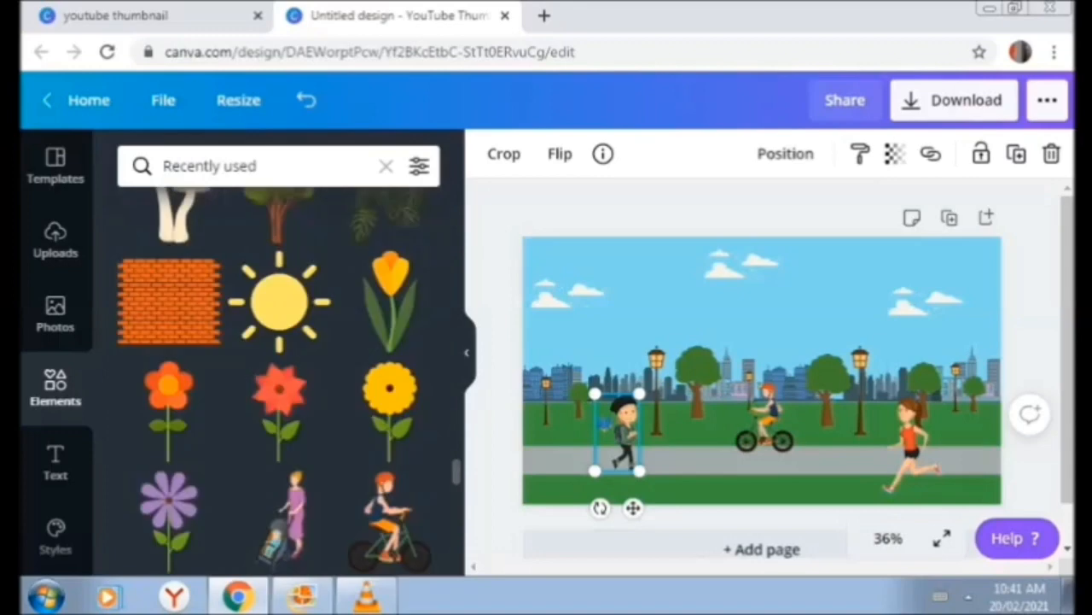
left_click(390, 393)
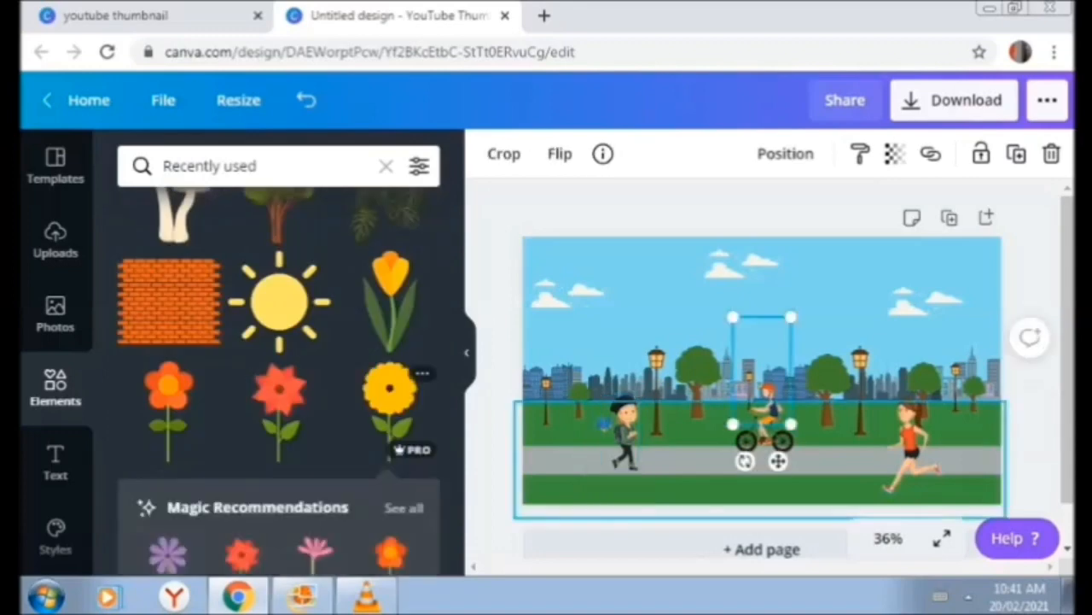
left_click_drag(762, 346, 720, 436)
- Add the orange flower, shrink it and place it directly left of the yellow flower
left_click(168, 401)
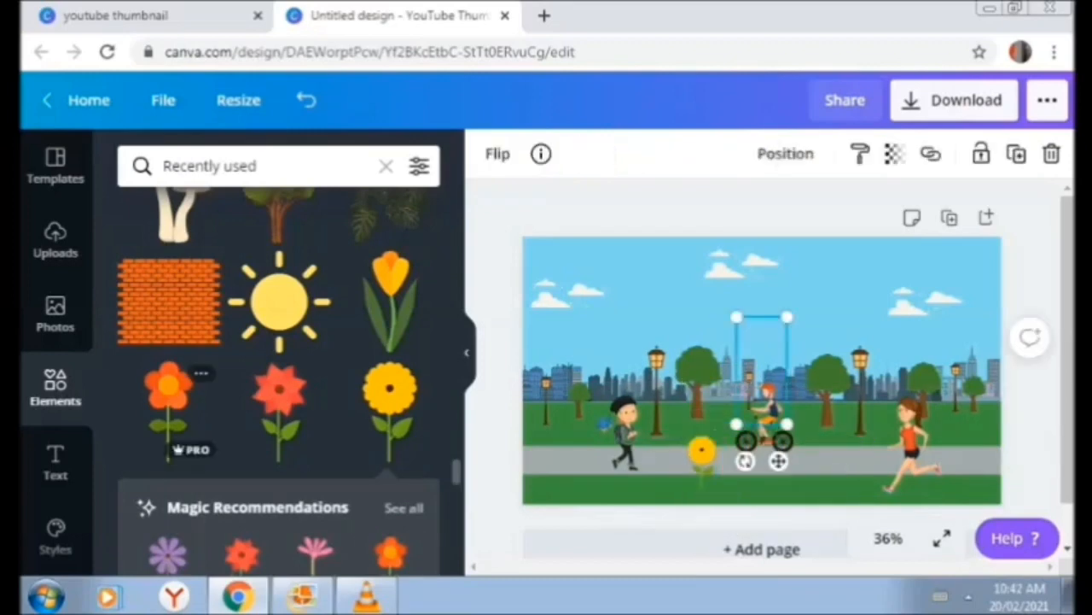
left_click_drag(762, 346, 674, 419)
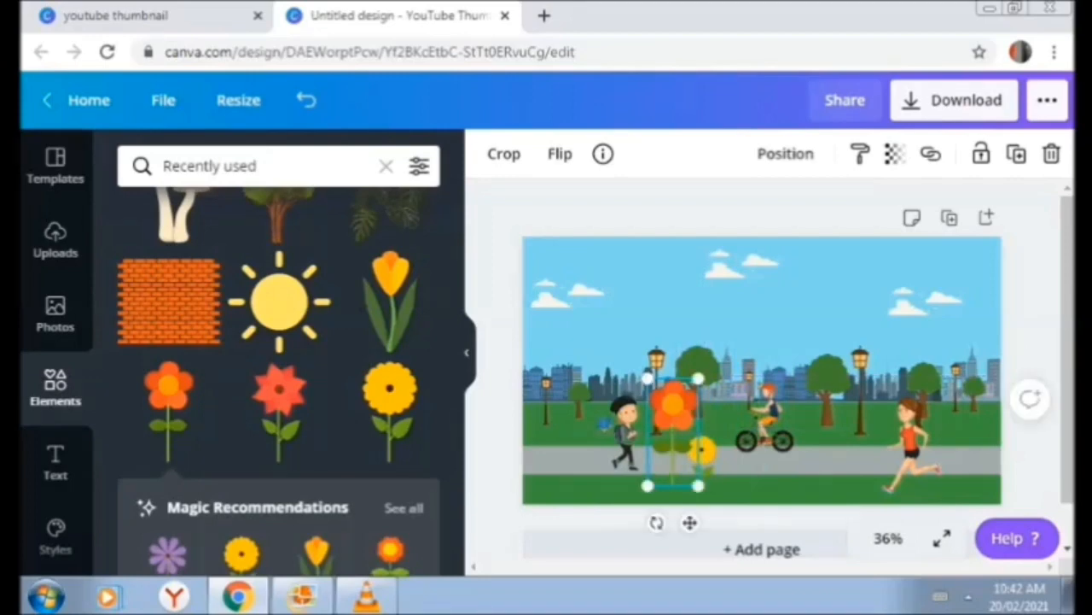
left_click_drag(648, 378, 688, 437)
left_click(702, 459)
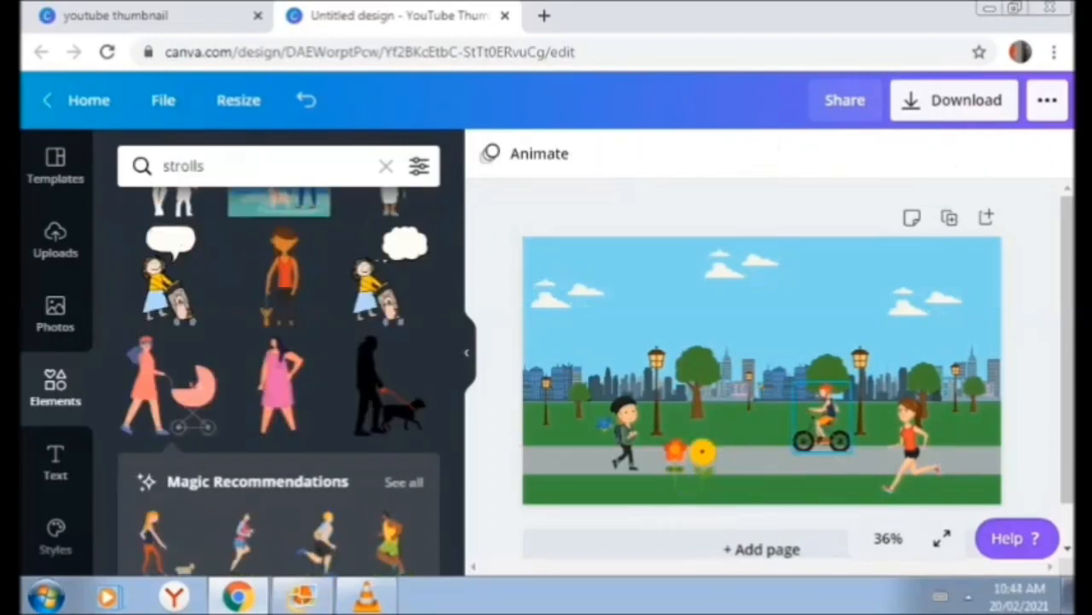
- Slightly enlarge the running woman, and add a small woman walking a dog on the background grass beside the large tree
left_click(911, 444)
left_click_drag(881, 394, 874, 381)
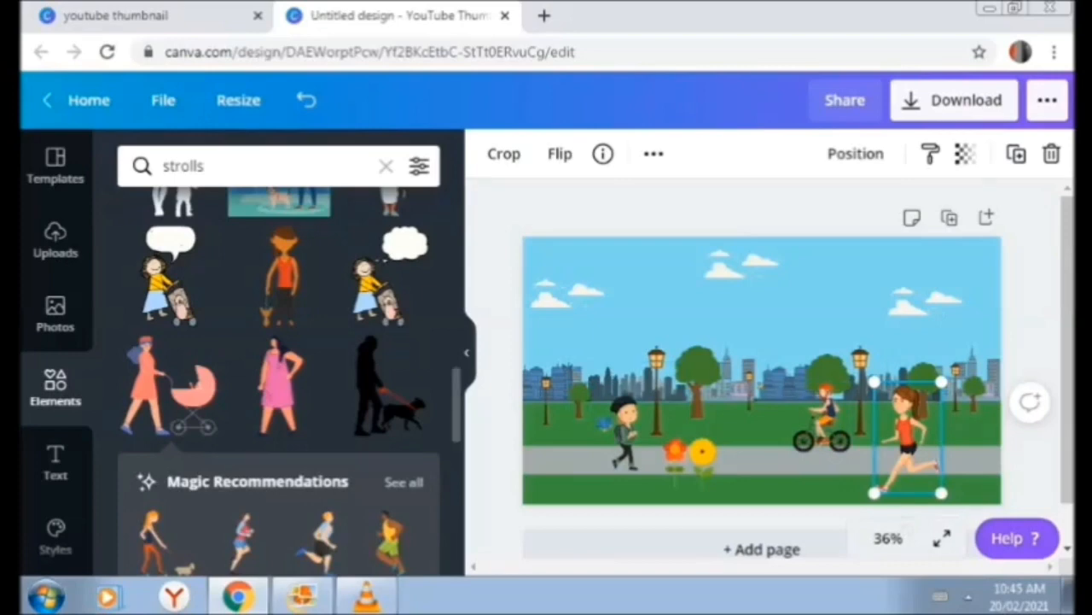
scroll(279, 358, "down", 2)
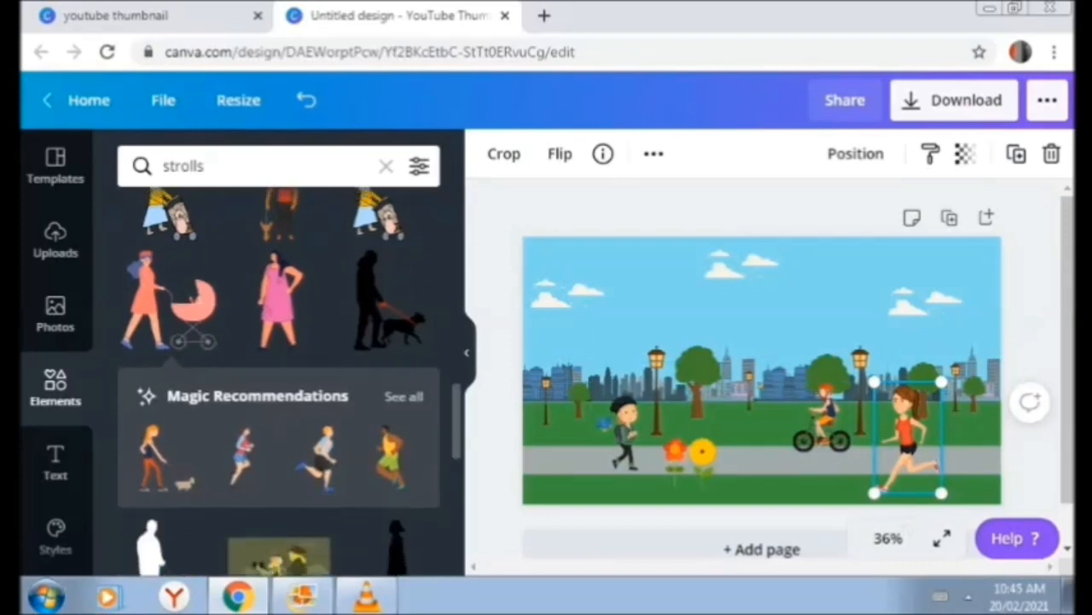
left_click(158, 457)
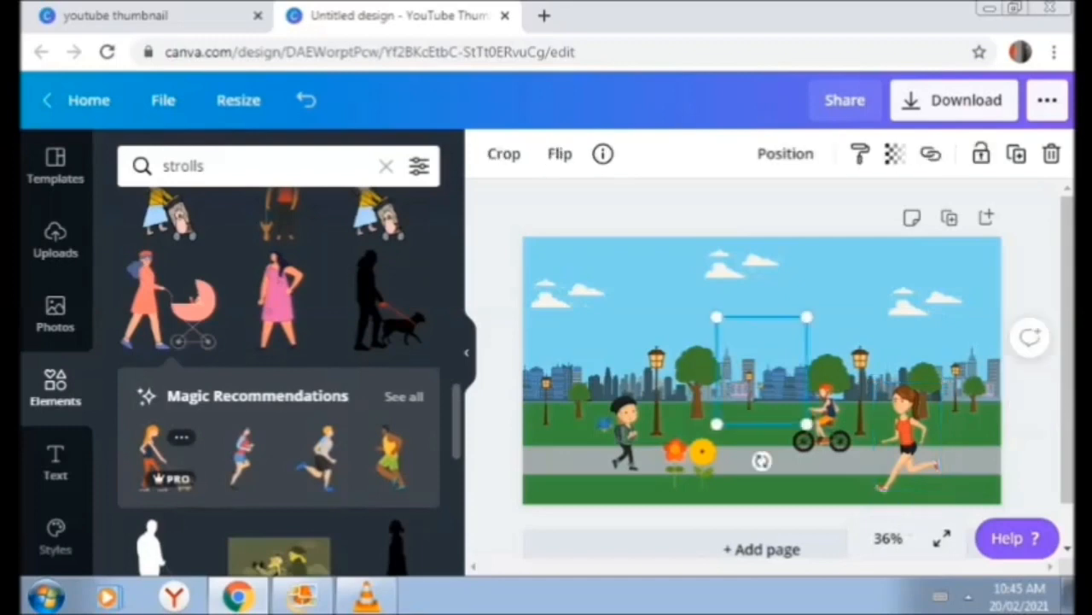
left_click_drag(807, 317, 732, 393)
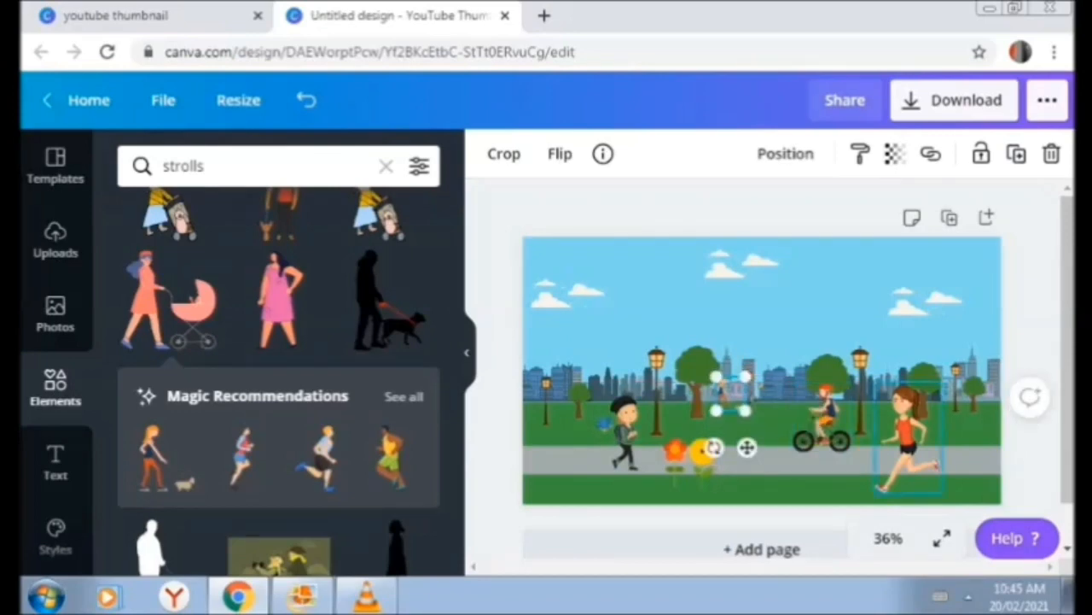
left_click(907, 435)
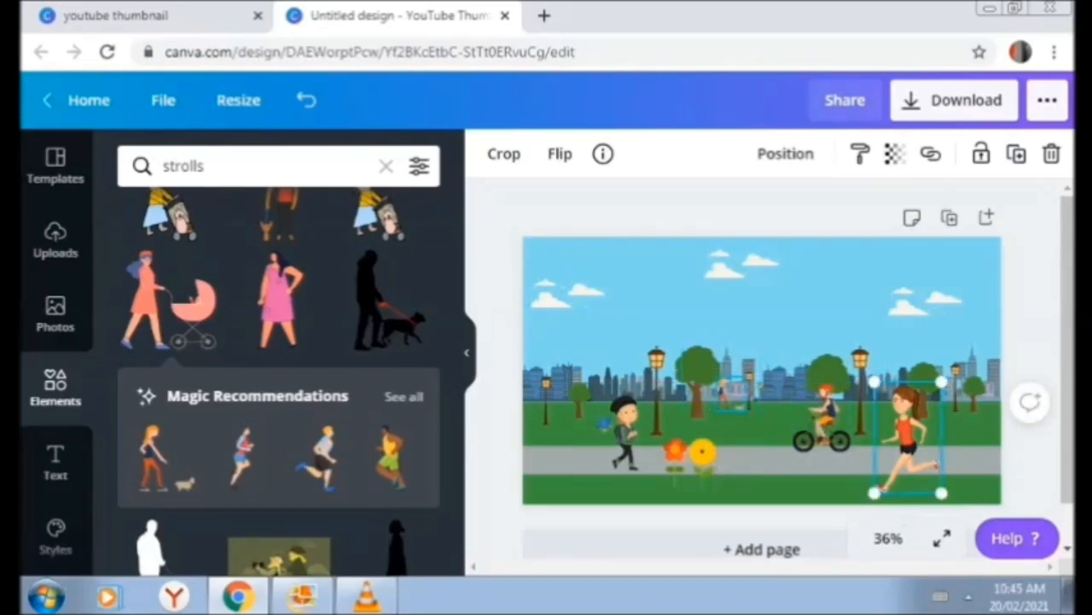
left_click(731, 393)
- Search the elements for "childrens running" and add the two running children, shrunk, in the background between the small lamp and the cyclist
scroll(279, 381, "down", 6)
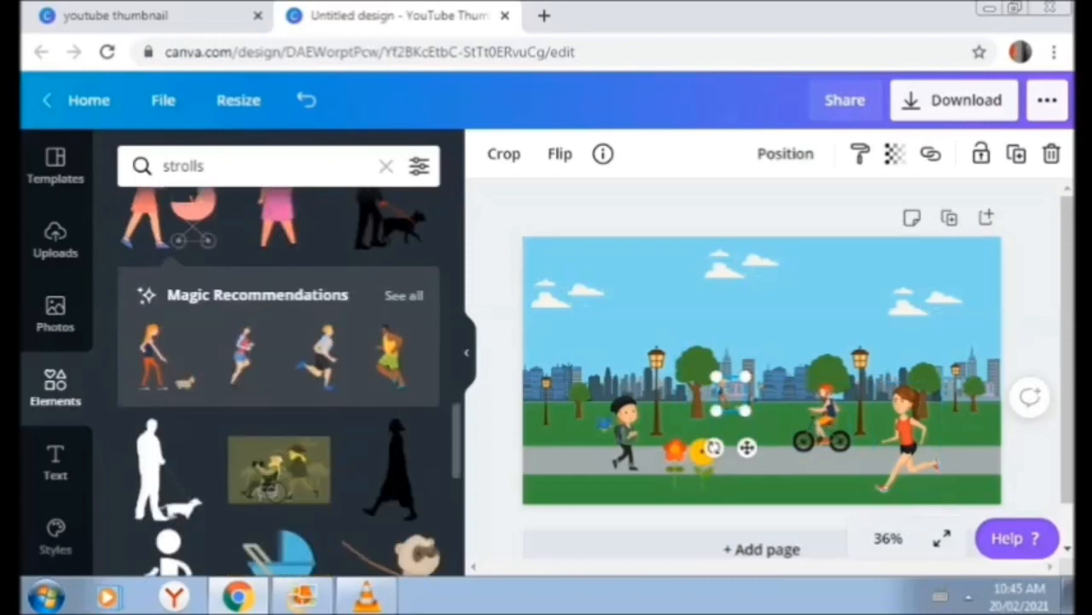
scroll(279, 381, "down", 2)
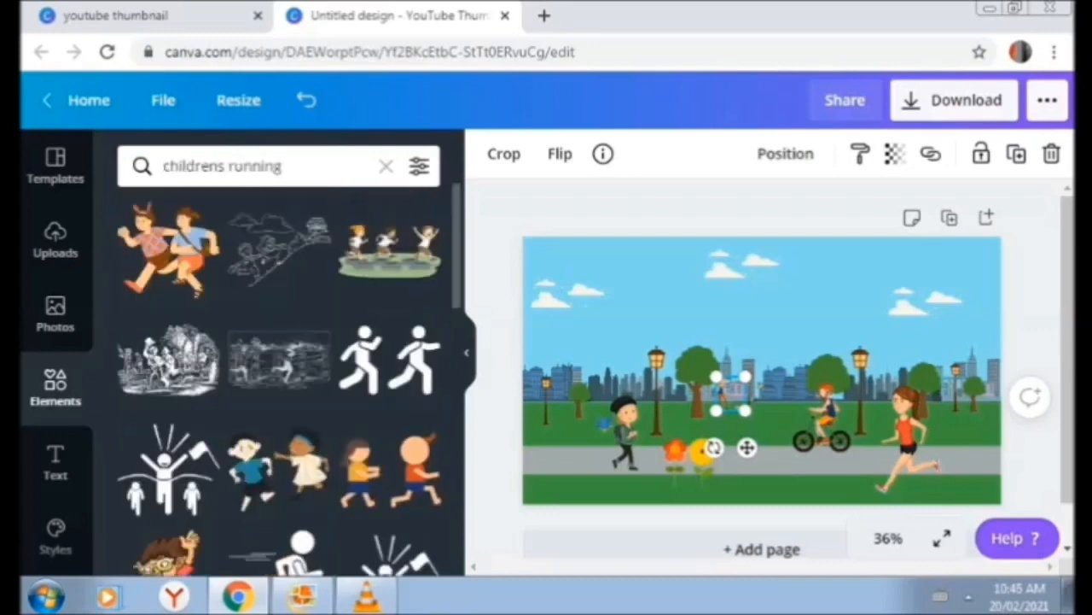
scroll(279, 381, "down", 5)
scroll(282, 341, "down", 3)
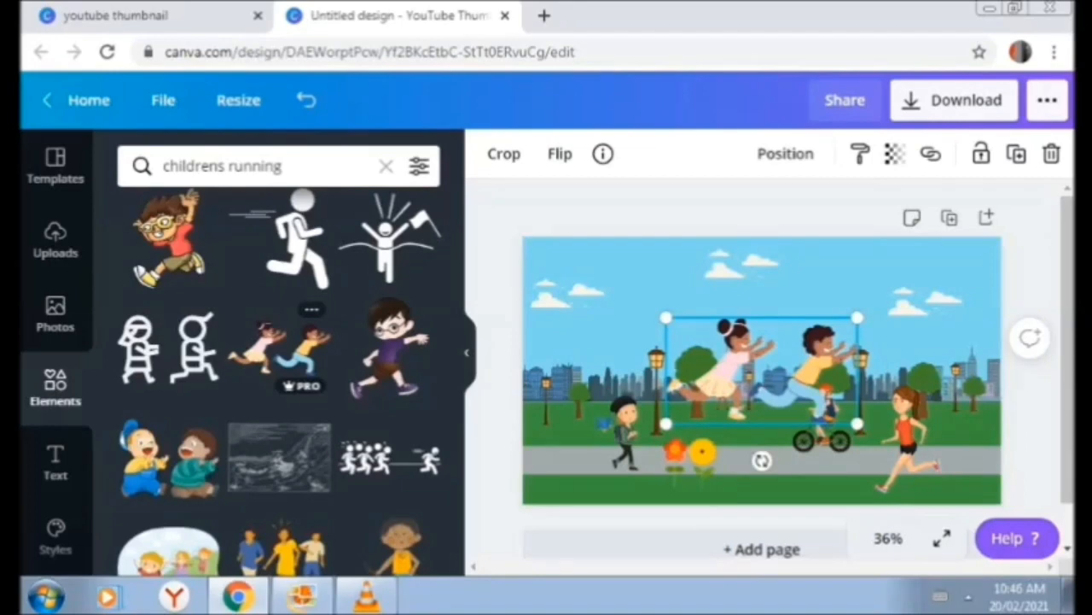
left_click_drag(858, 318, 793, 386)
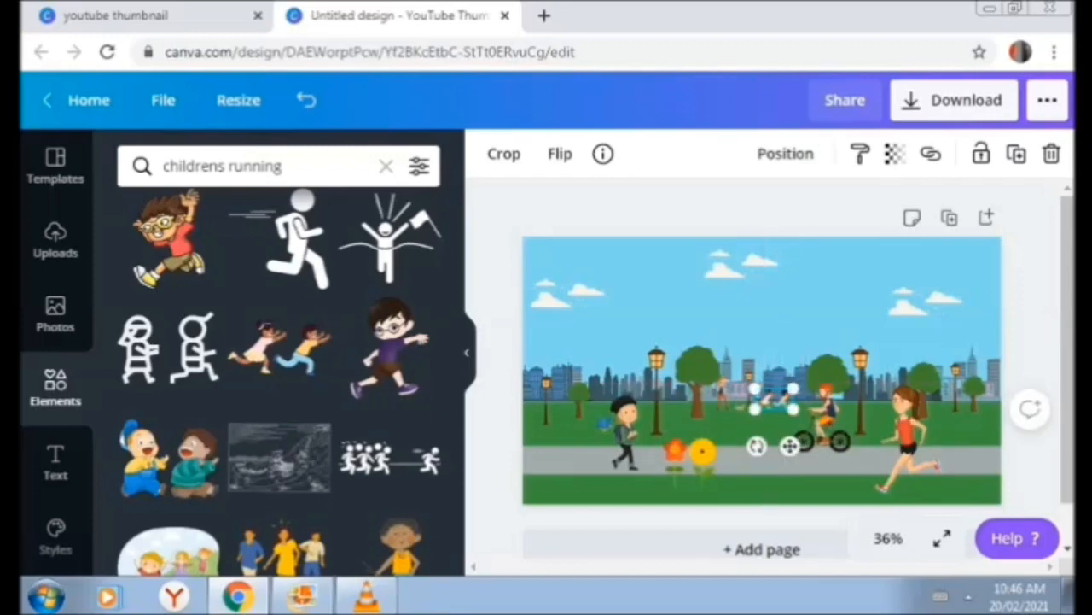
- Add the black-haired running woman in the green top, shrink her and place her in the background beside the far-left tree
left_click(702, 454)
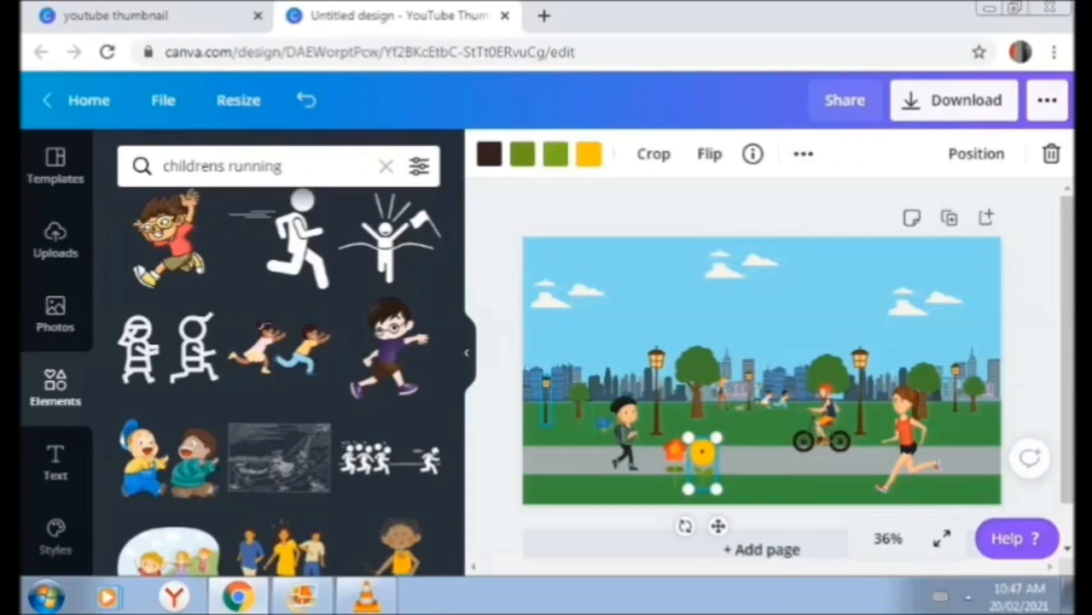
scroll(418, 385, "down", 2)
scroll(289, 382, "down", 3)
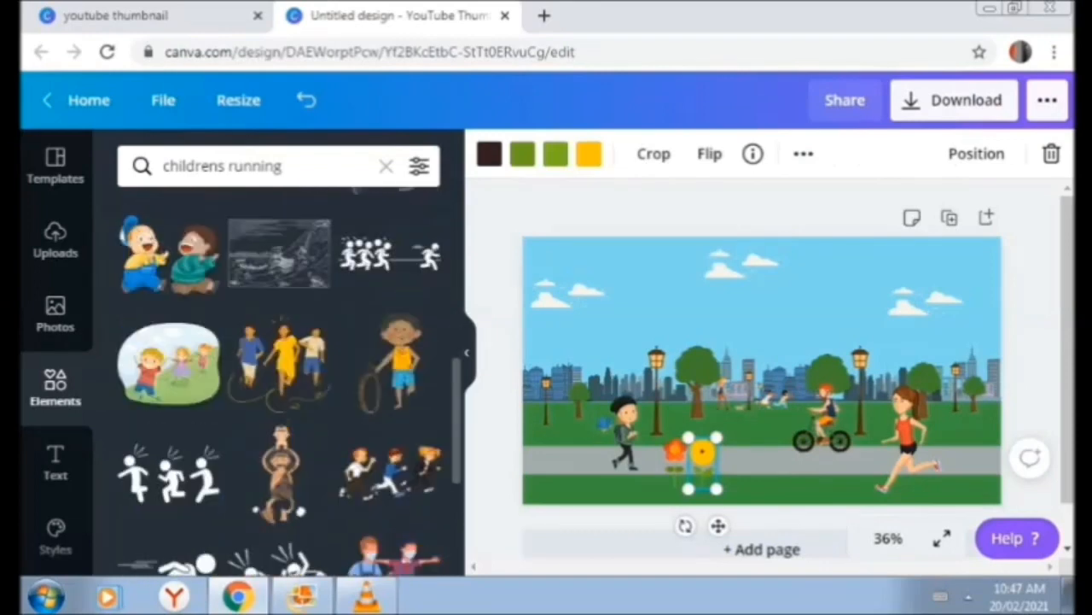
scroll(289, 382, "down", 3)
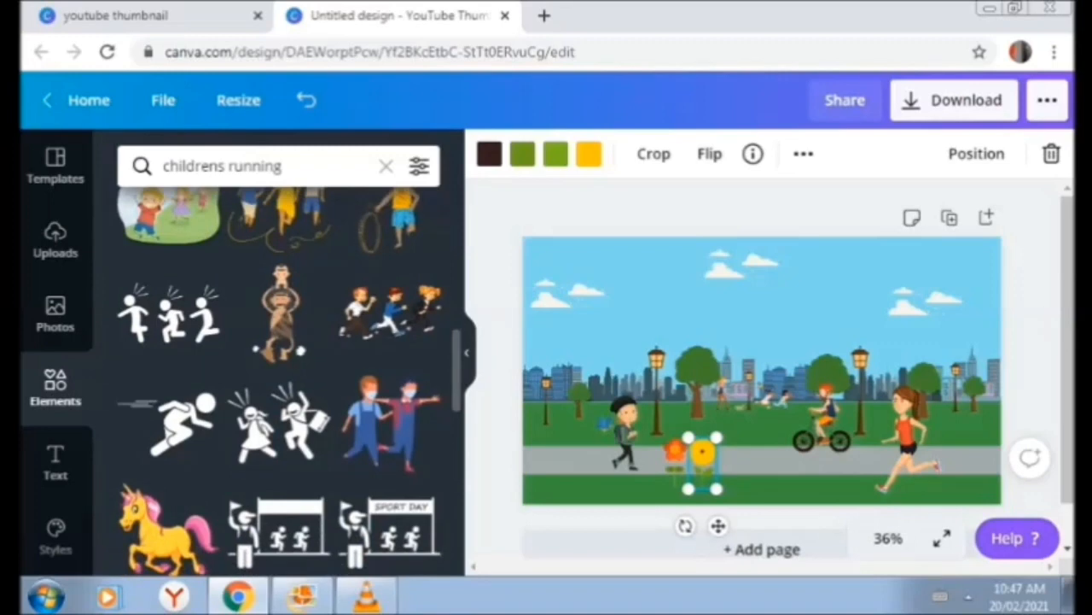
scroll(290, 382, "down", 10)
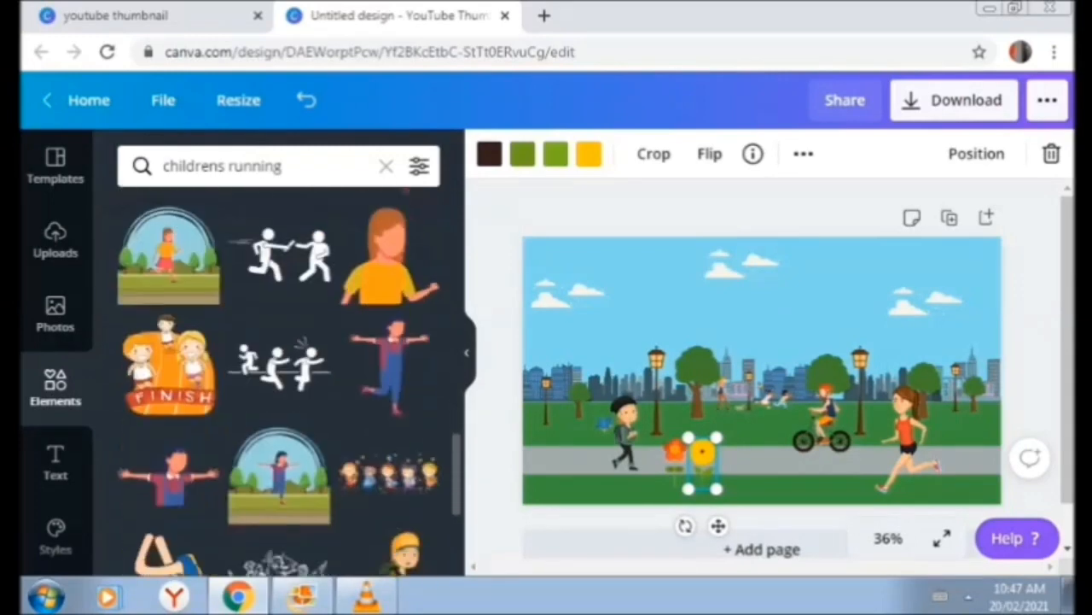
scroll(289, 382, "down", 5)
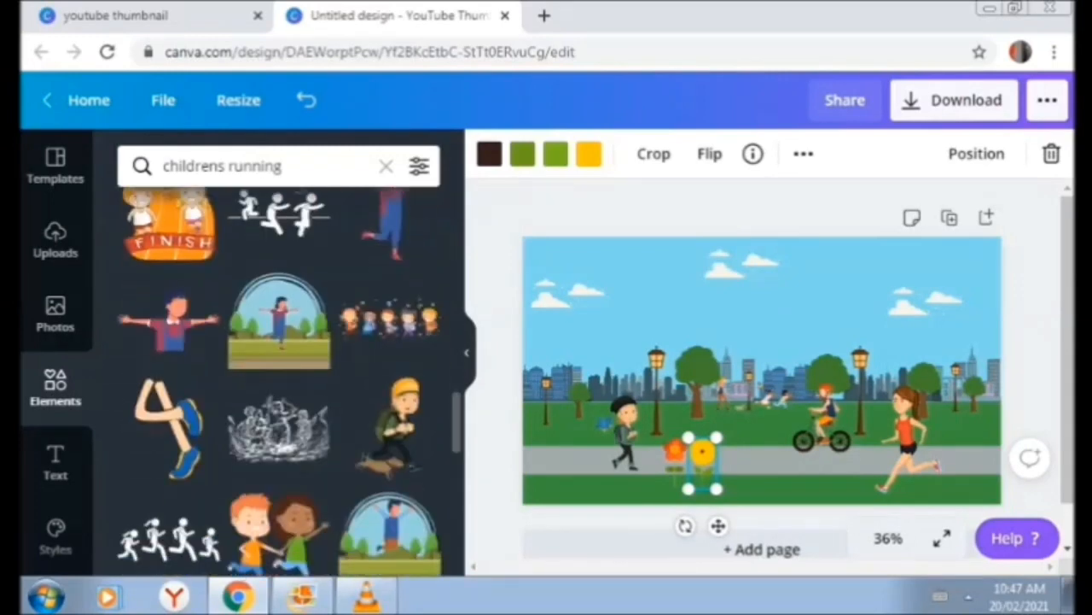
scroll(279, 376, "down", 1)
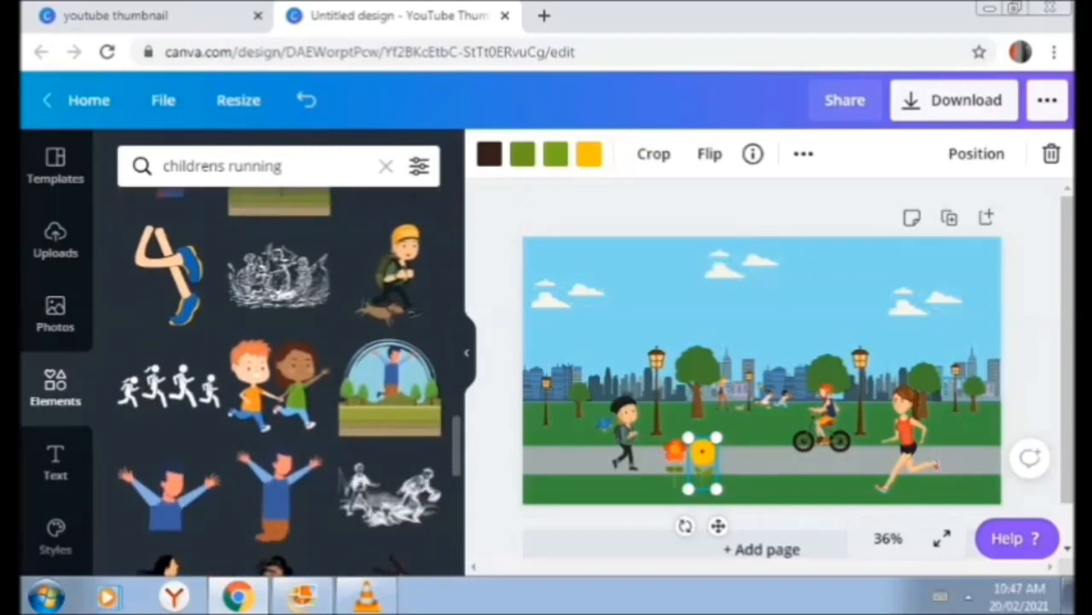
scroll(290, 381, "down", 2)
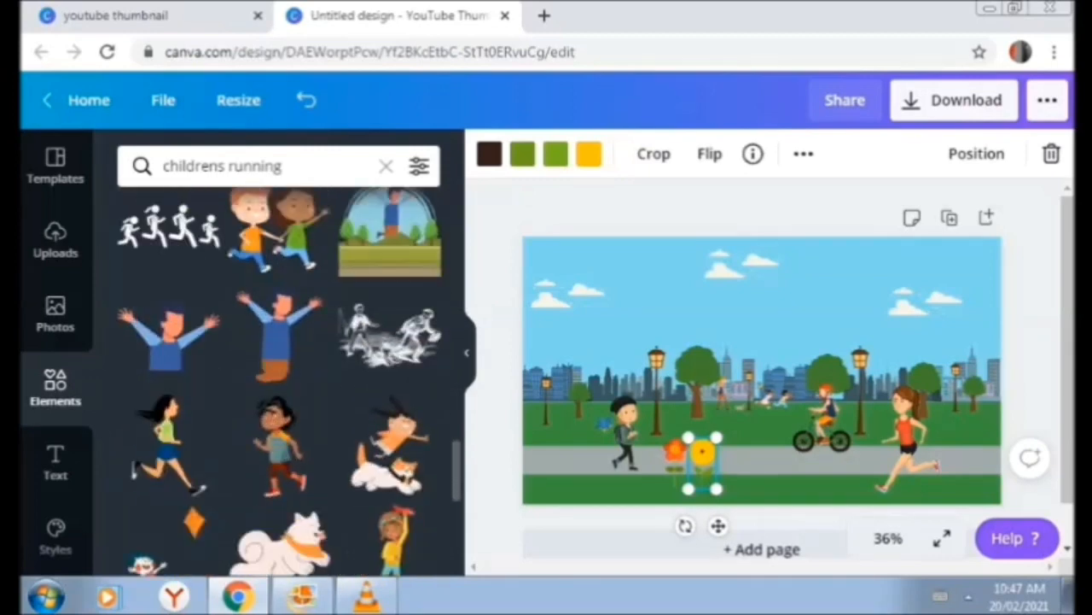
scroll(171, 341, "down", 2)
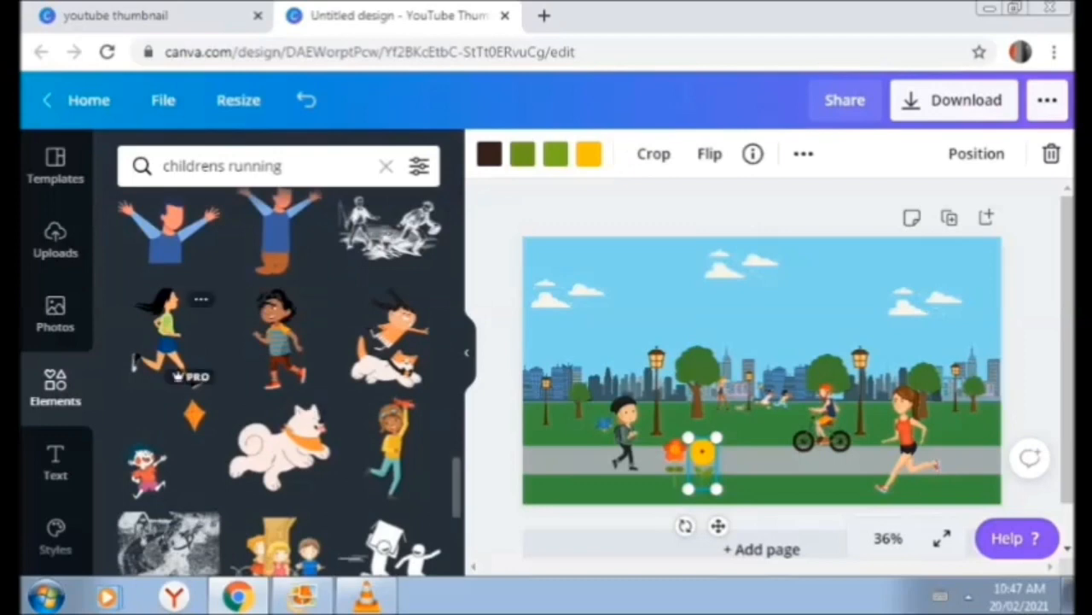
left_click(166, 335)
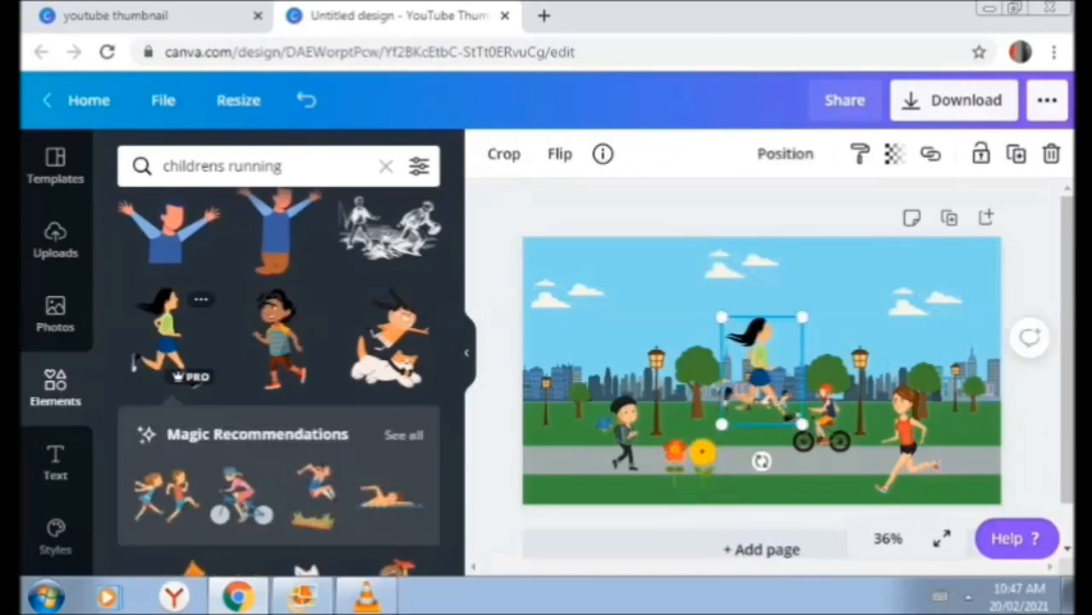
left_click_drag(800, 321, 564, 407)
left_click(807, 462)
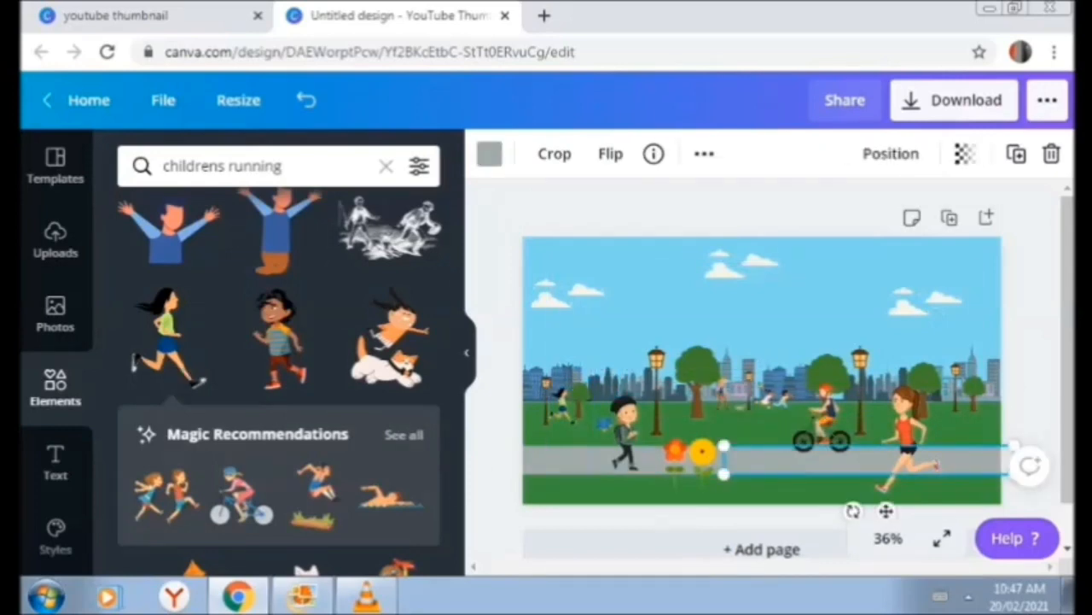
- Check the remaining running children graphics, and search the elements for "walking"
scroll(279, 381, "down", 3)
scroll(280, 381, "down", 5)
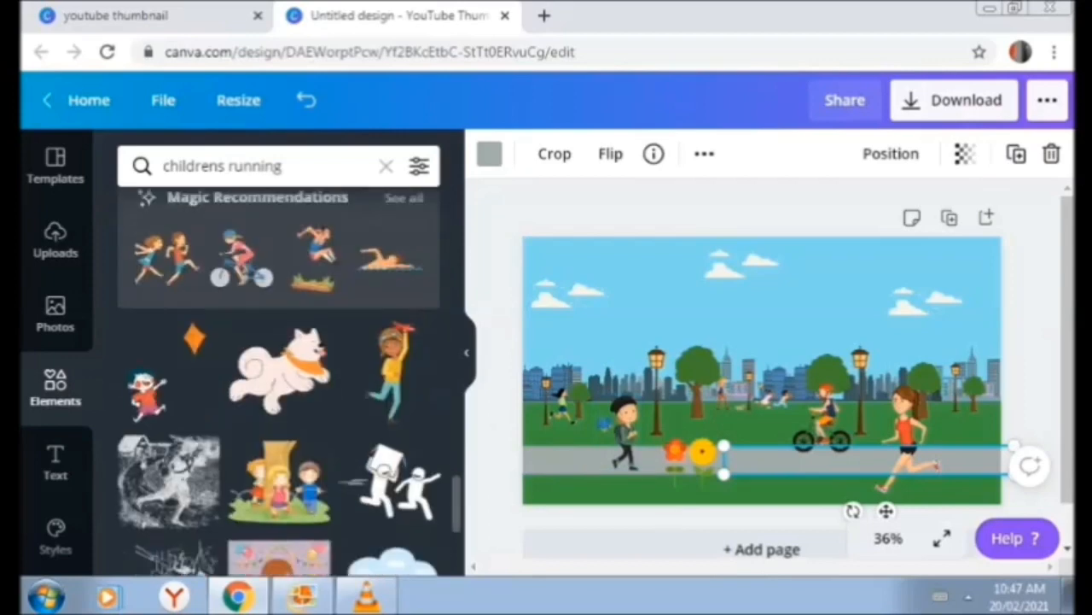
scroll(279, 382, "down", 3)
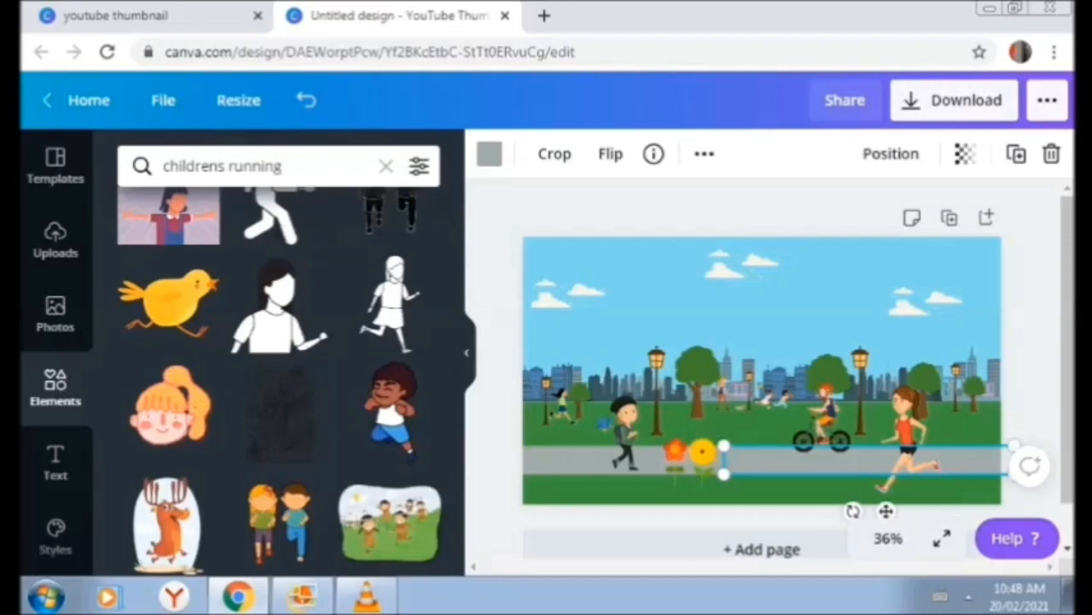
key("BackSpace")
key("BackSpace")
key("BackSpace")
key("BackSpace")
key("BackSpace")
key("BackSpace")
key("BackSpace")
key("BackSpace")
key("BackSpace")
key("BackSpace")
key("BackSpace")
key("BackSpace")
key("BackSpace")
key("BackSpace")
key("BackSpace")
key("BackSpace")
key("BackSpace")
type("walking")
key("Return")
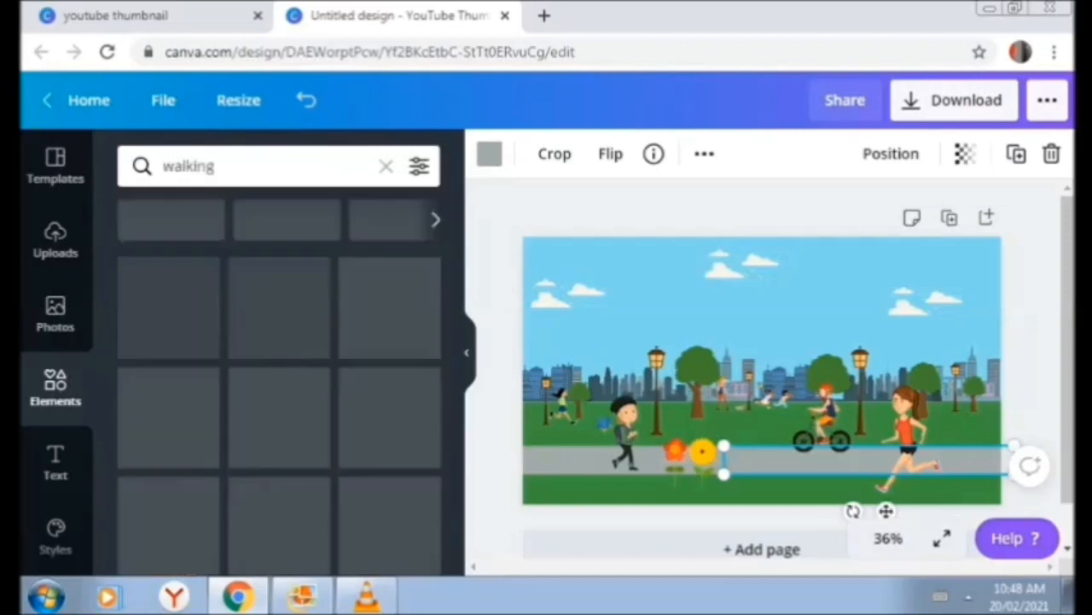
- Add the group of three walkers, shrink it and place it in the background between the tall left lamp and the large tree
left_click(279, 308)
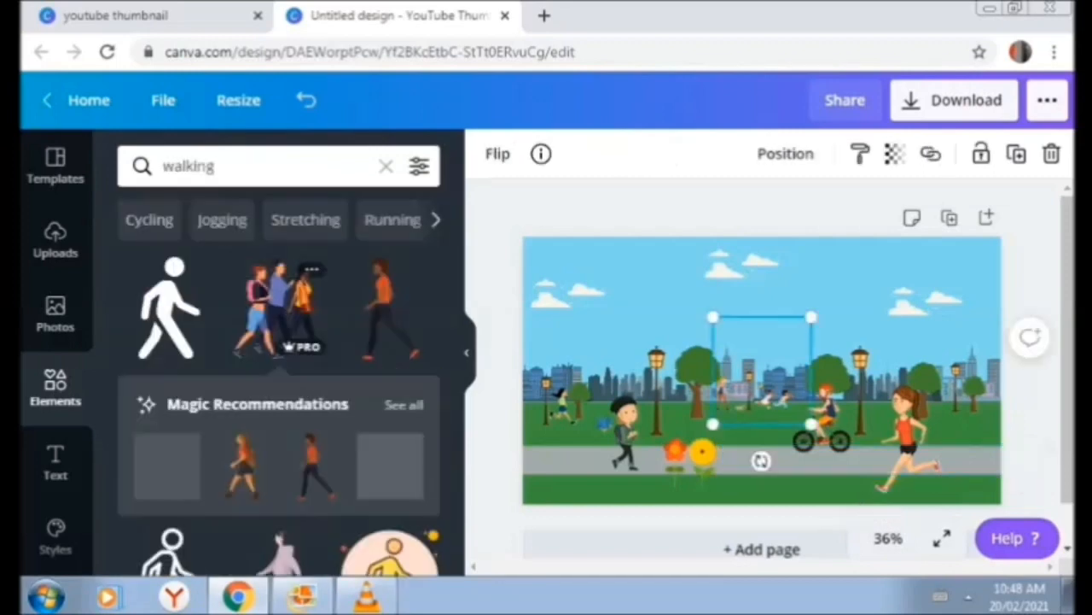
left_click_drag(811, 317, 669, 394)
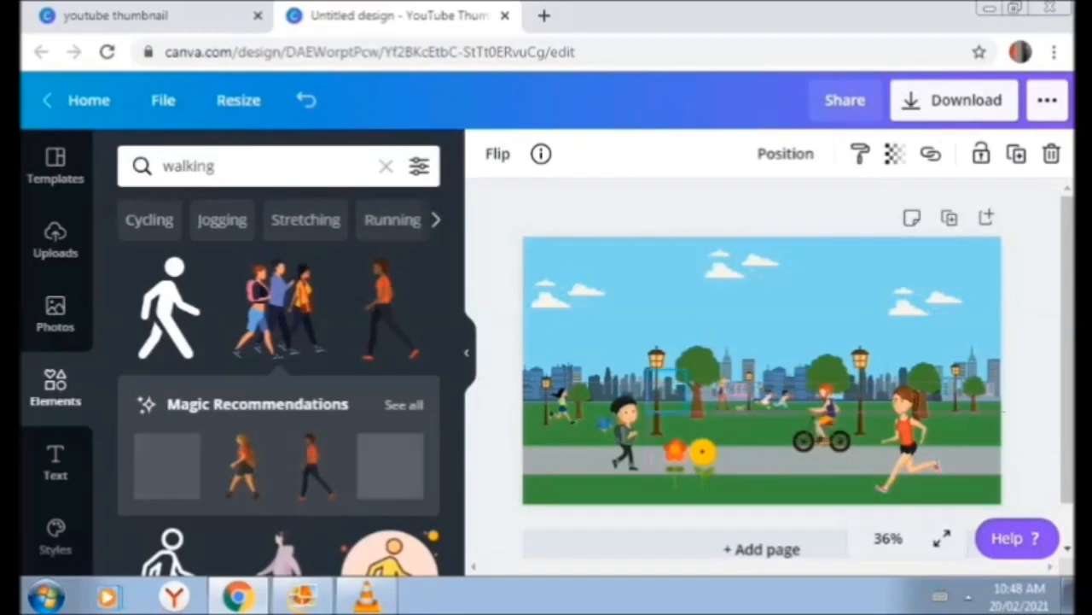
left_click(658, 396)
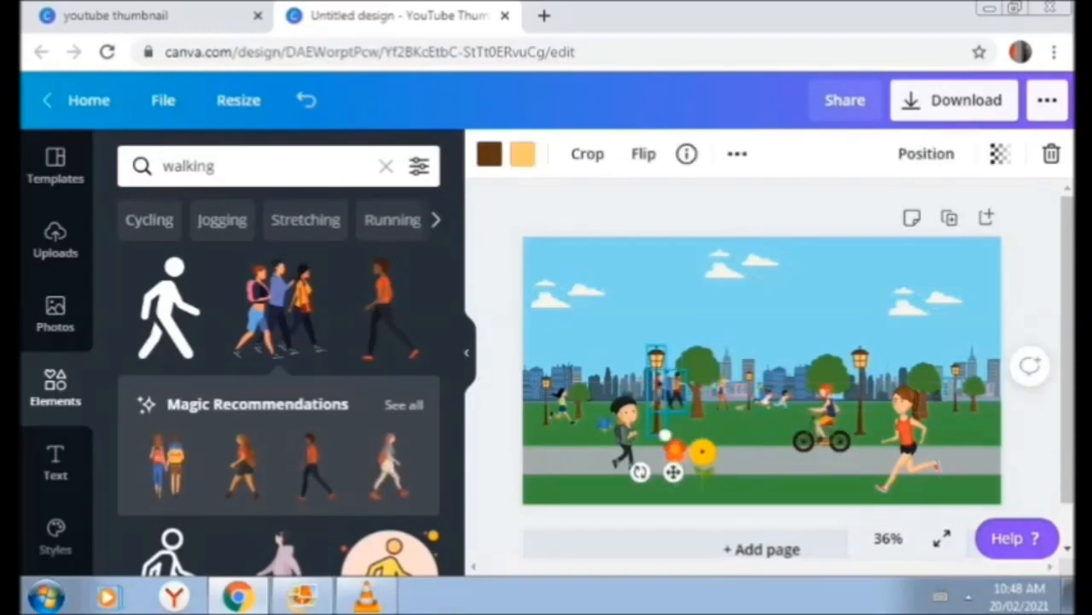
left_click(673, 388)
left_click_drag(686, 368, 678, 381)
mouse_move(679, 449)
left_mouse_down()
mouse_move(668, 449)
mouse_move(687, 449)
left_mouse_up()
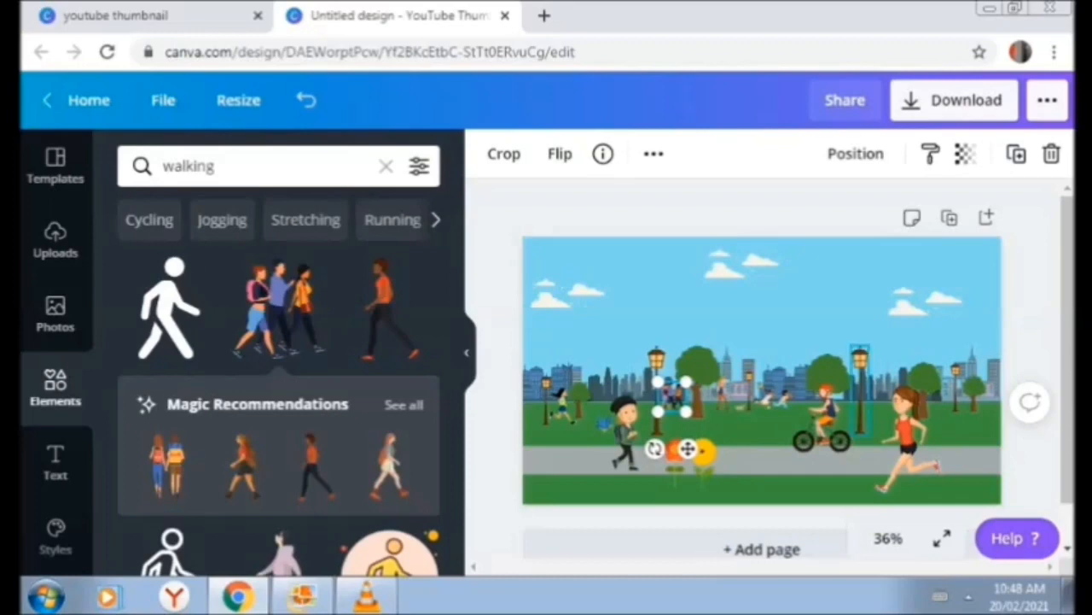
- Flip the two background running children horizontally, shrink them slightly and adjust their position just left of the cyclist
left_click(860, 393)
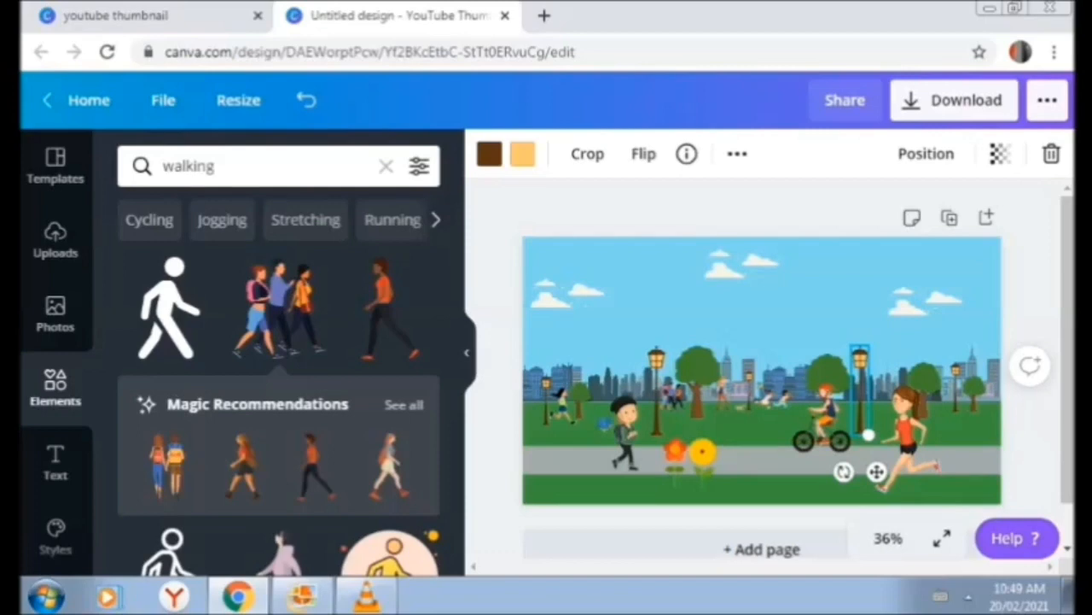
left_click(772, 396)
left_click(560, 153)
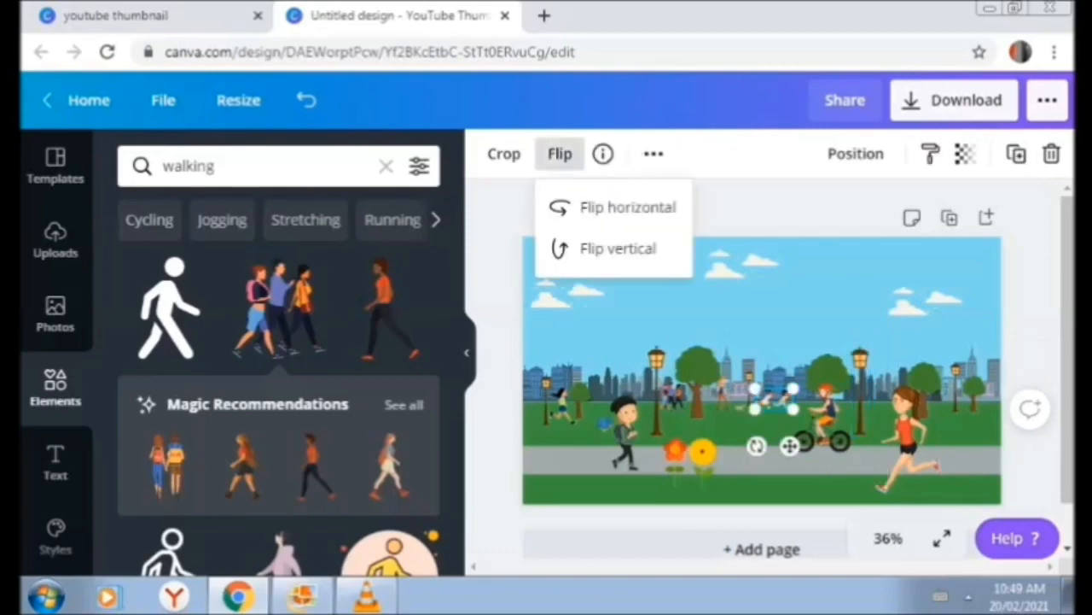
left_click(615, 208)
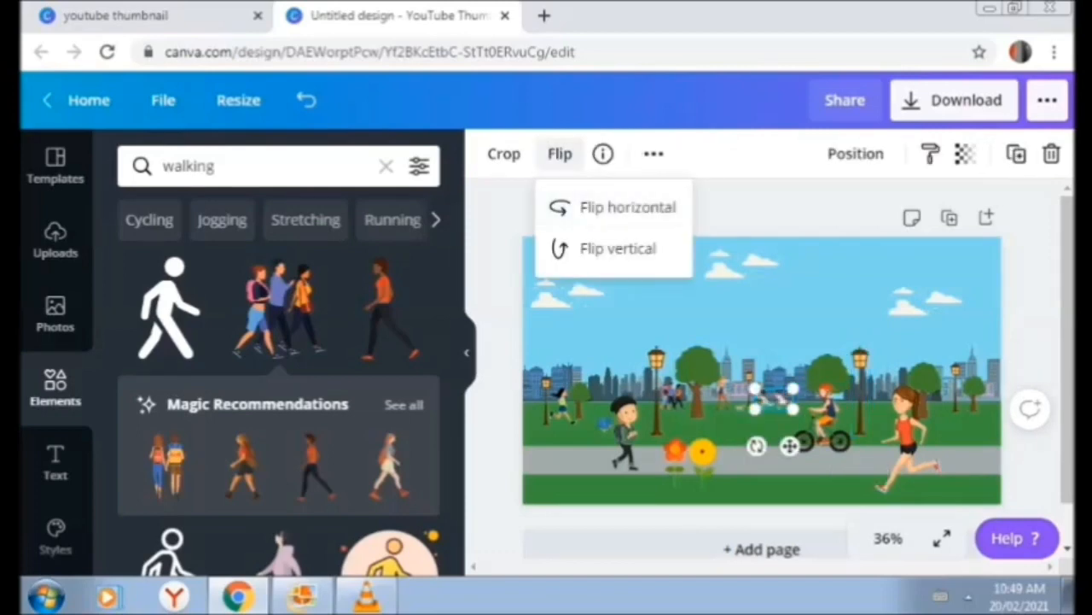
left_click_drag(793, 409, 792, 441)
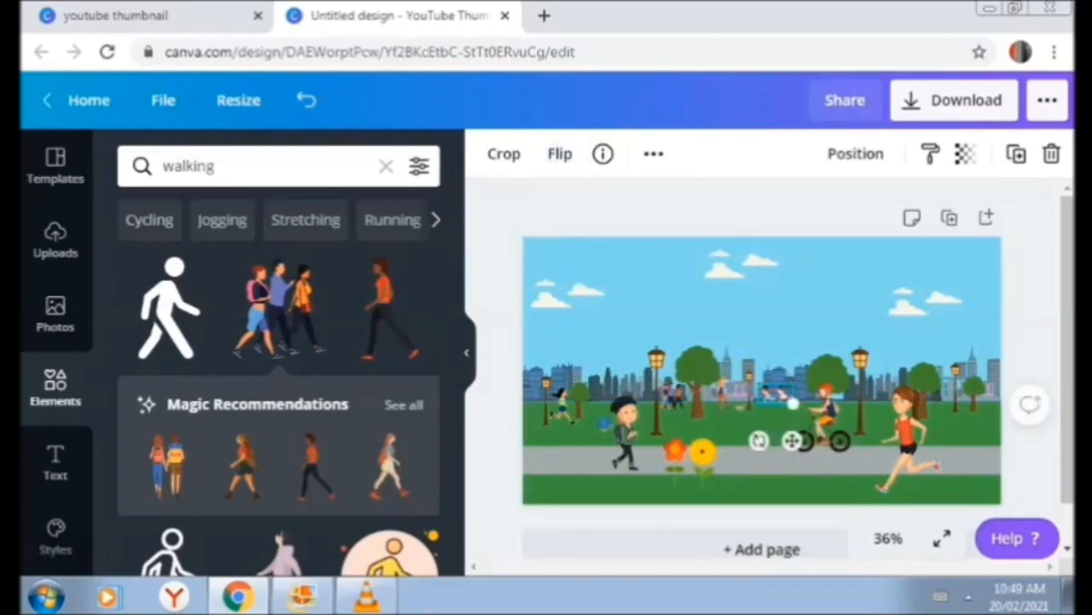
left_click(772, 328)
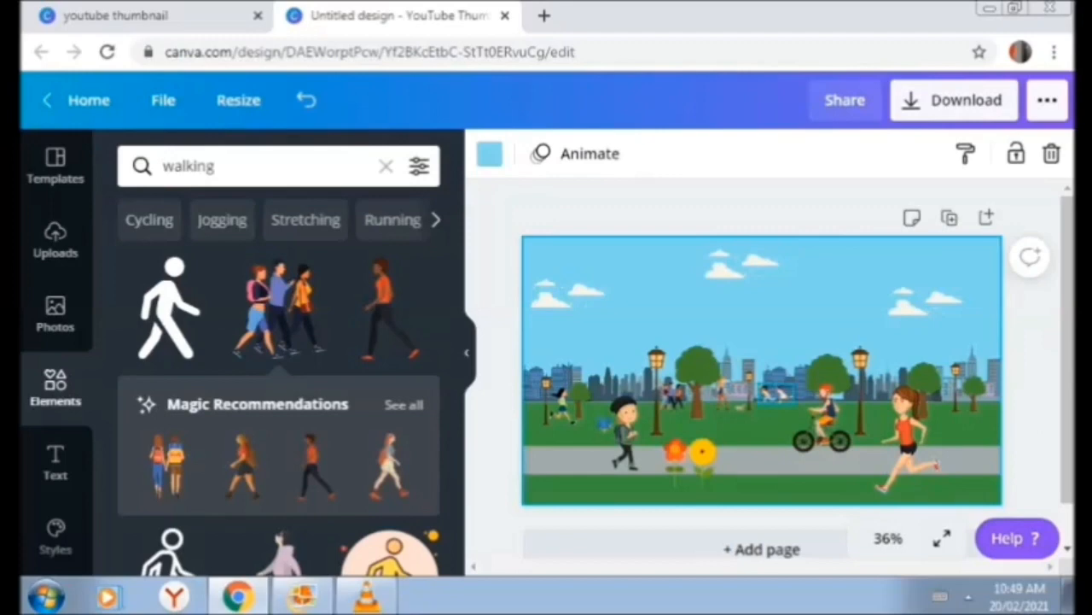
left_click(781, 394)
left_click_drag(793, 403, 788, 404)
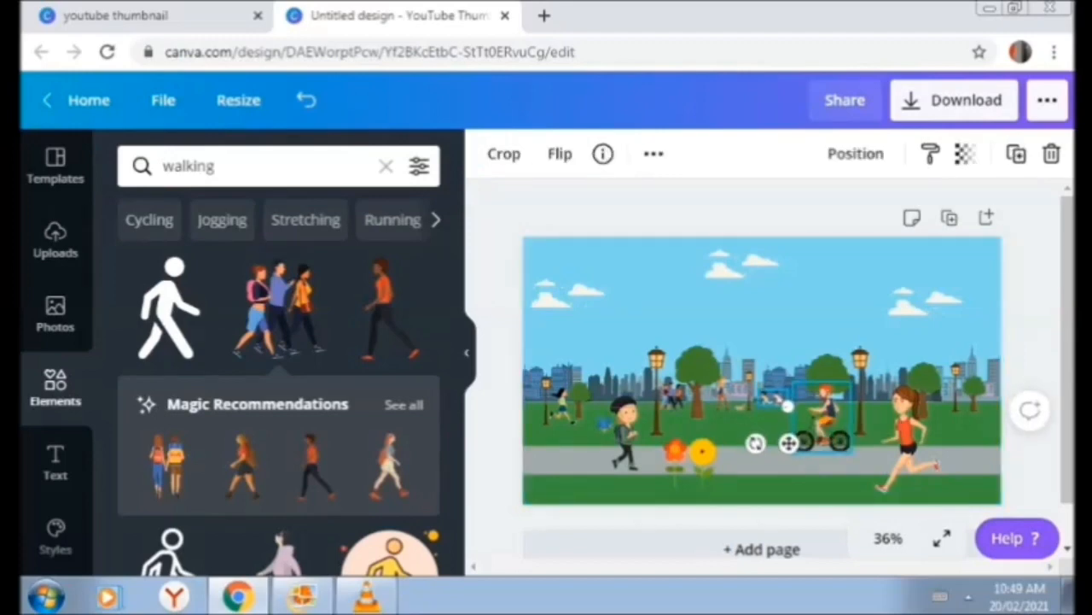
- Open the download settings for the finished park scene
left_click(824, 414)
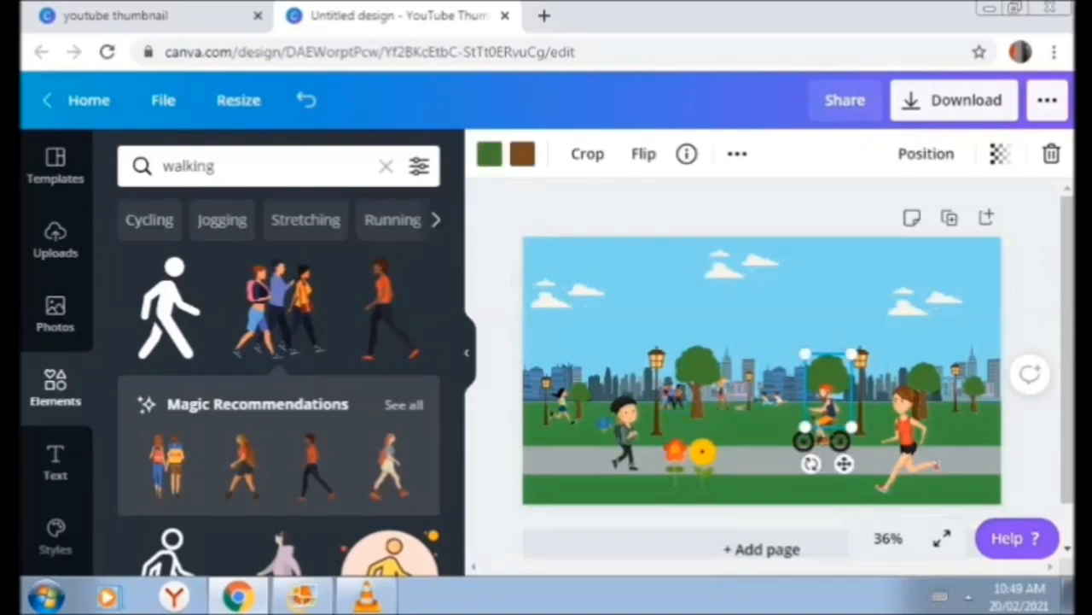
scroll(279, 367, "down", 4)
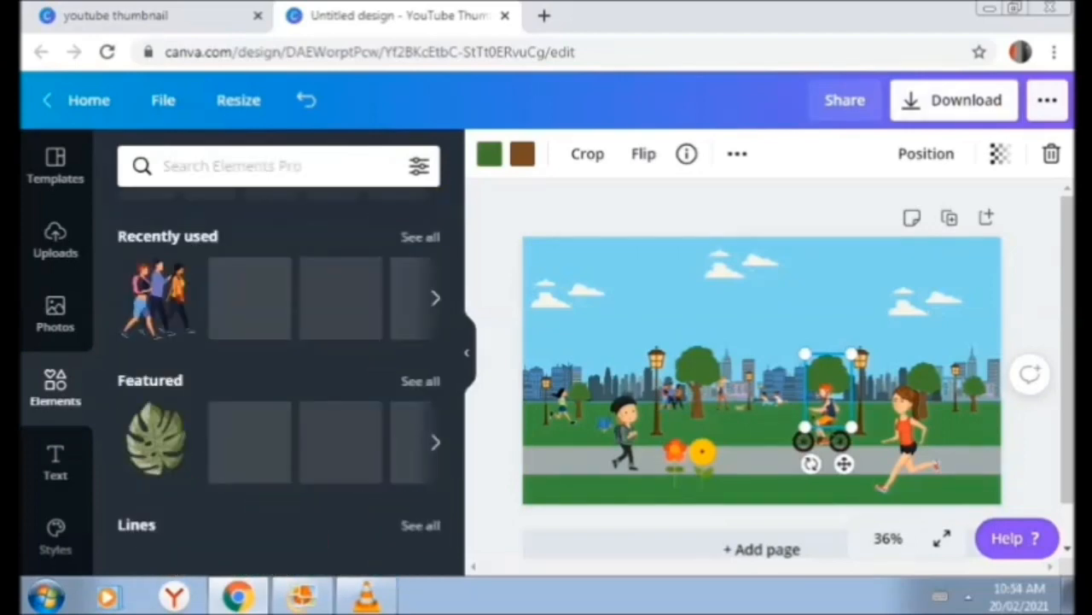
left_click(955, 101)
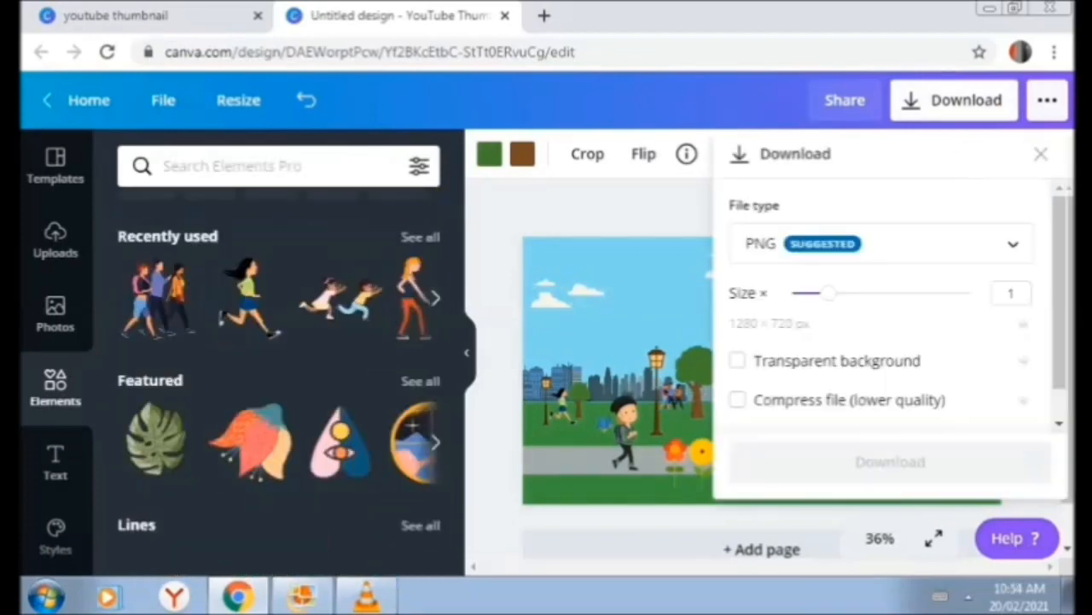